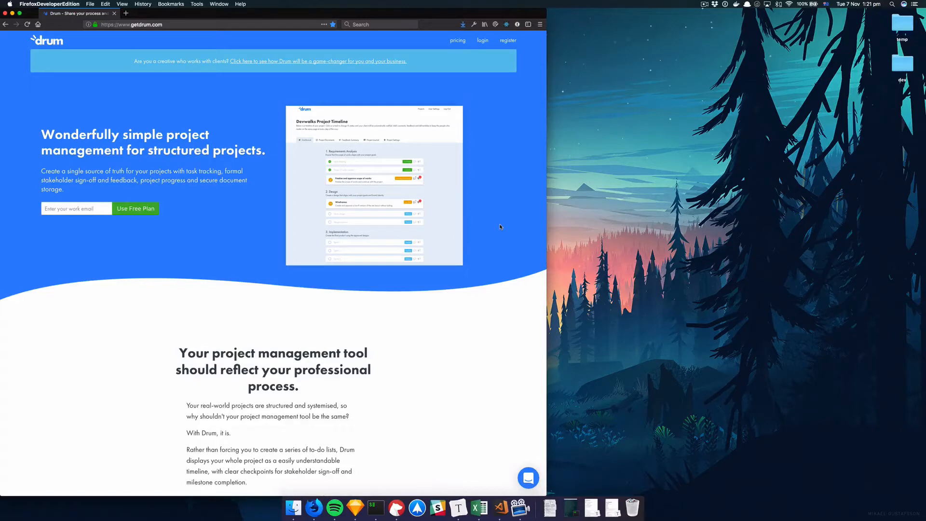
Enter a work e-mail address on the Drum landing page and start the free plan sign-up
scroll(459, 241, down, 1)
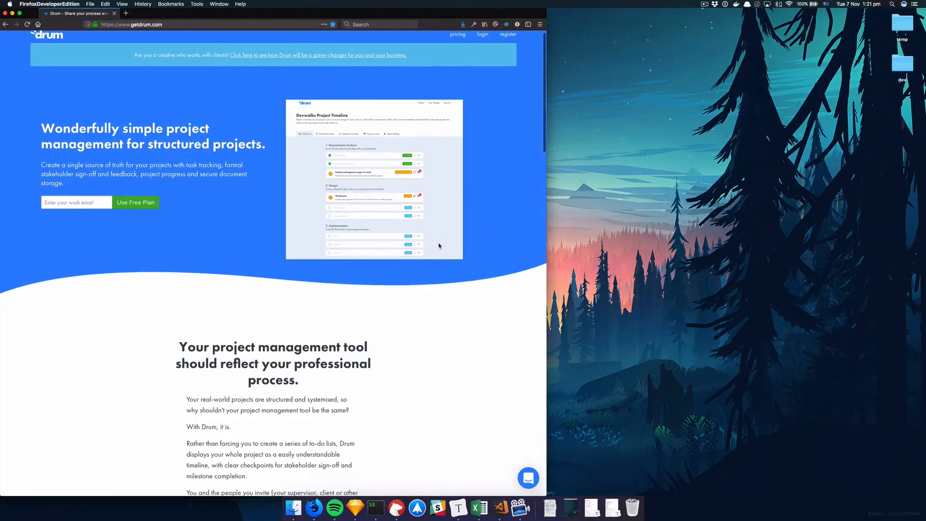
scroll(439, 246, down, 15)
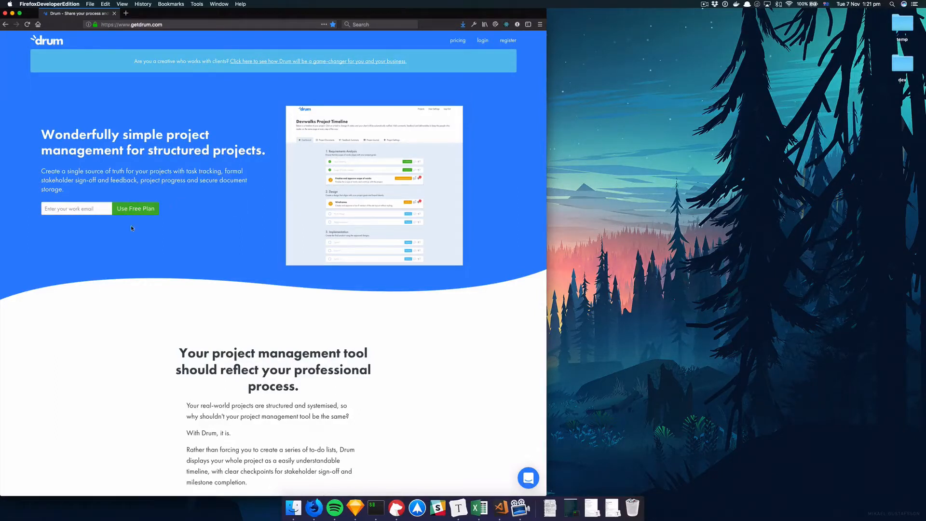
click(72, 208)
click(71, 208)
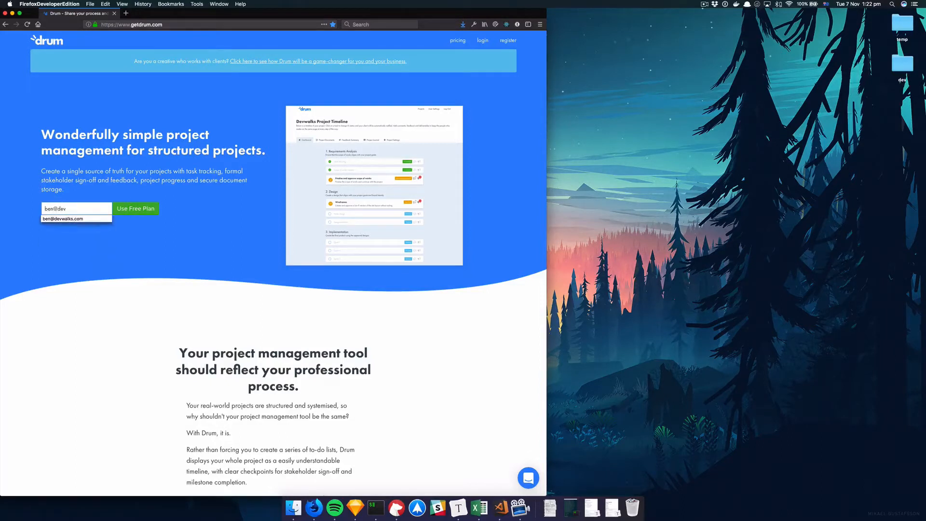
scroll(131, 256, down, 20)
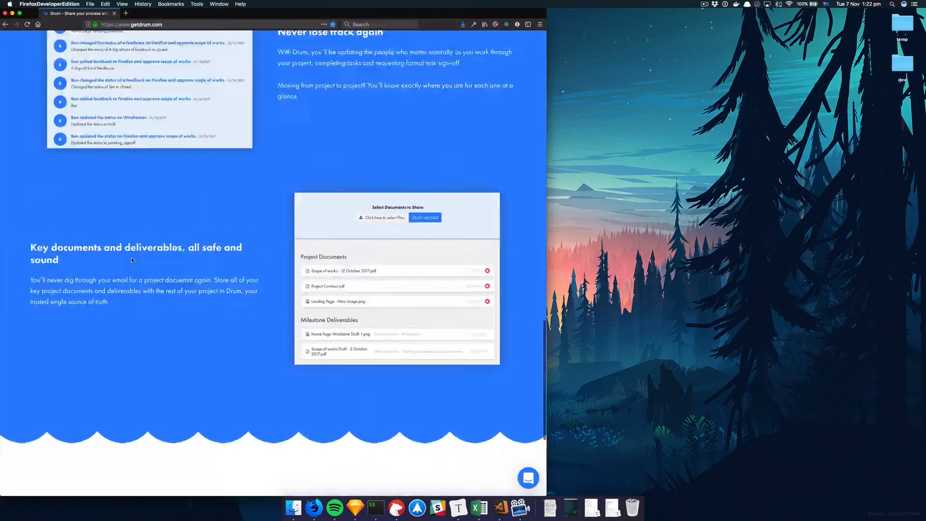
scroll(131, 257, up, 20)
click(143, 212)
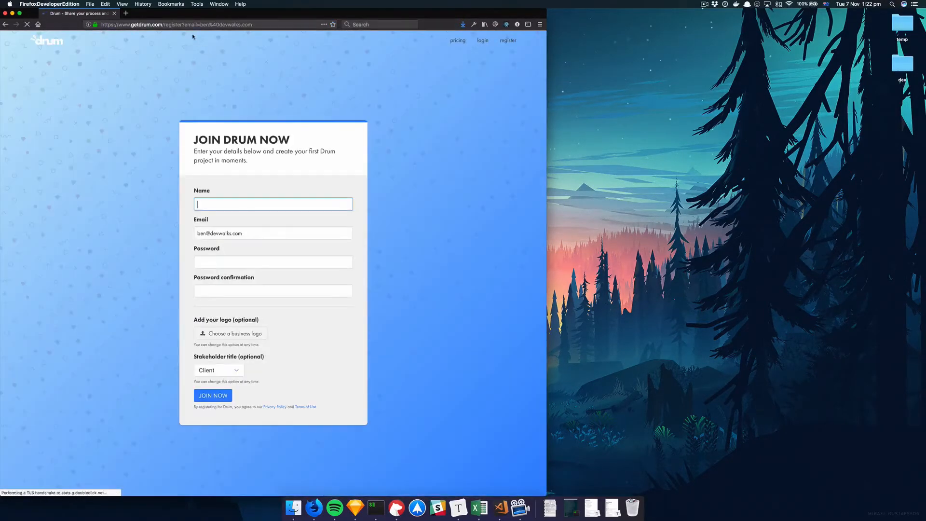
Replace the pre-filled e-mail in the registration form with a different work e-mail address
click(186, 26)
click(186, 25)
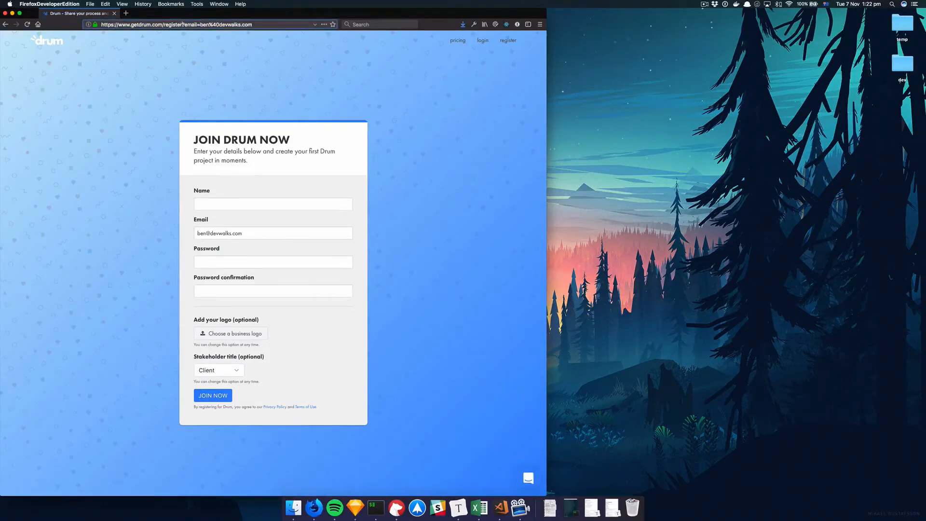
click(236, 86)
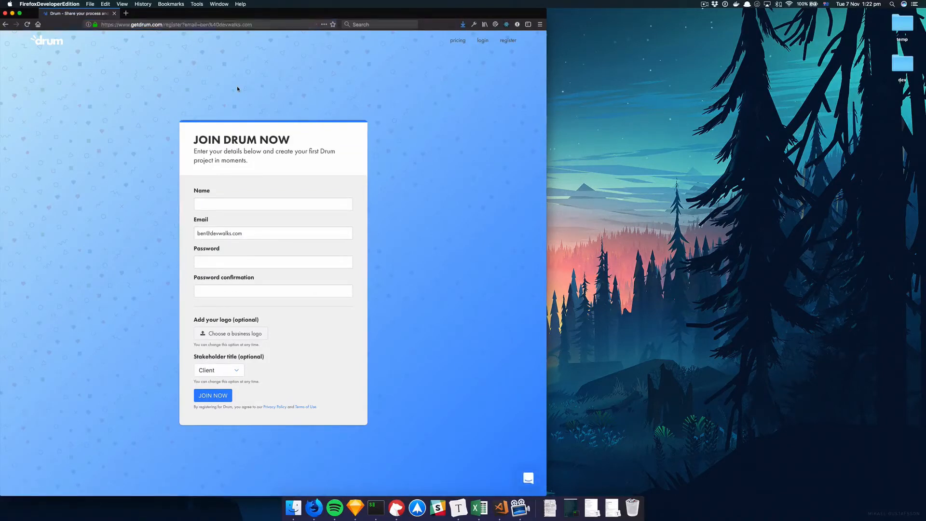
drag(201, 233, 257, 232)
click(199, 230)
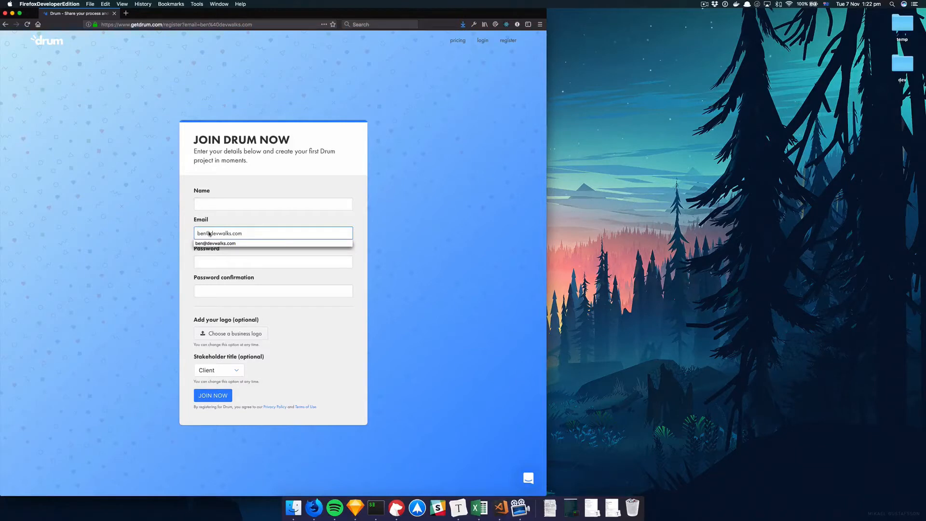
click(238, 198)
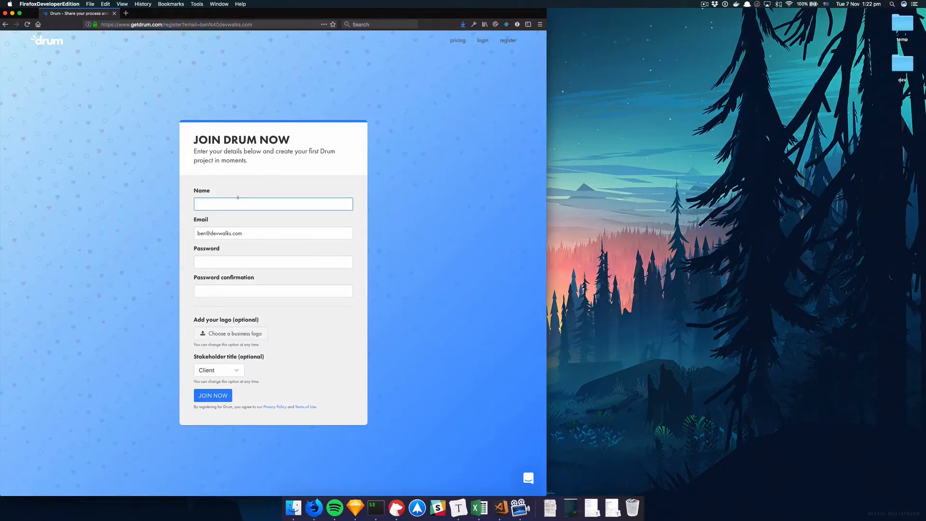
triple_click(268, 234)
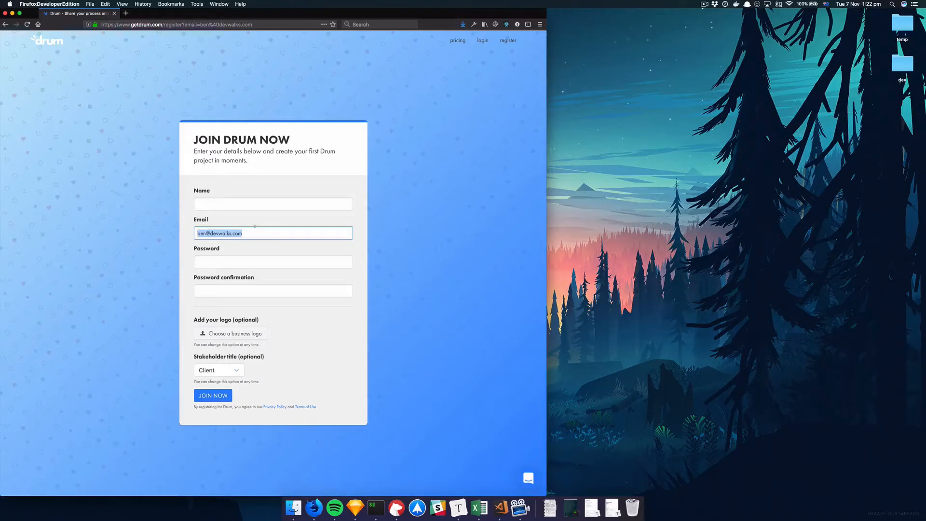
Enter the account password and its confirmation
key(Tab)
text(1)
key(Tab)
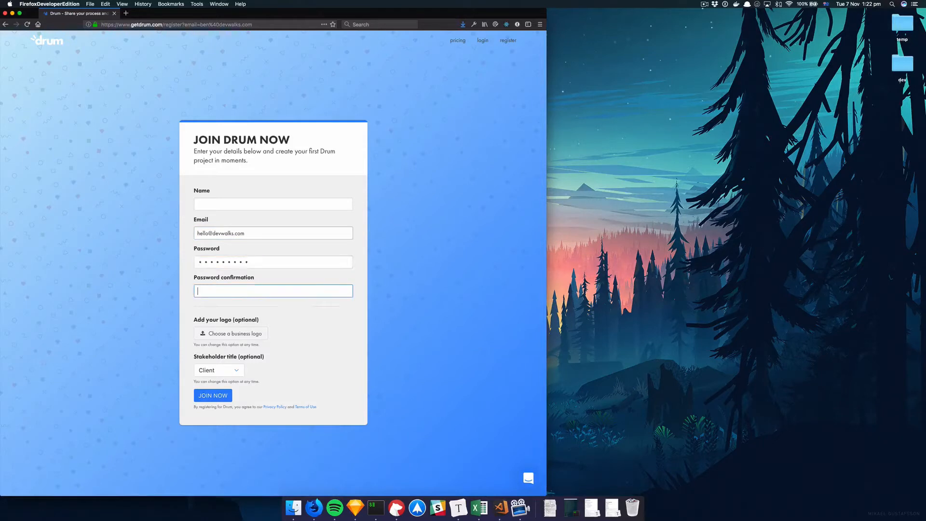
text(1)
Fill in the user's name in the Name field
click(221, 199)
text(Ben)
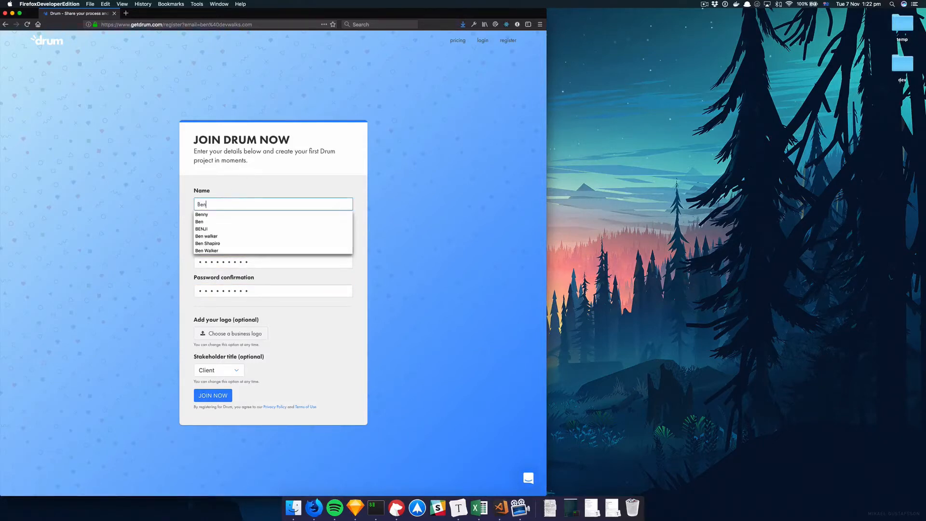
click(168, 271)
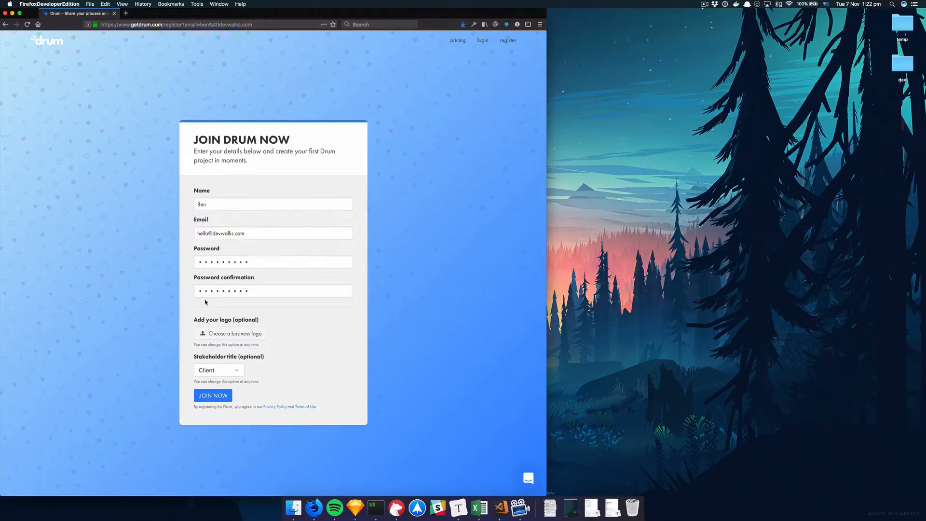
Leave the business logo empty and keep the stakeholder title as Client
click(216, 331)
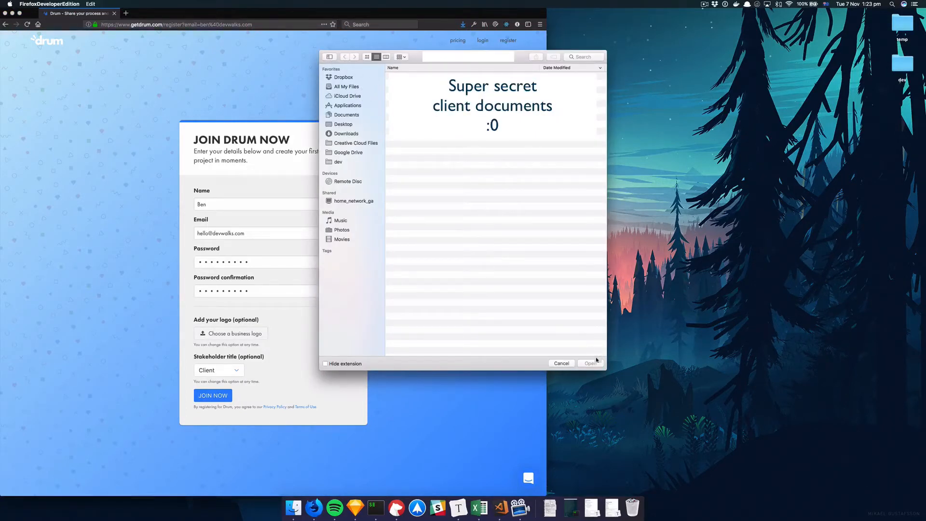
click(562, 364)
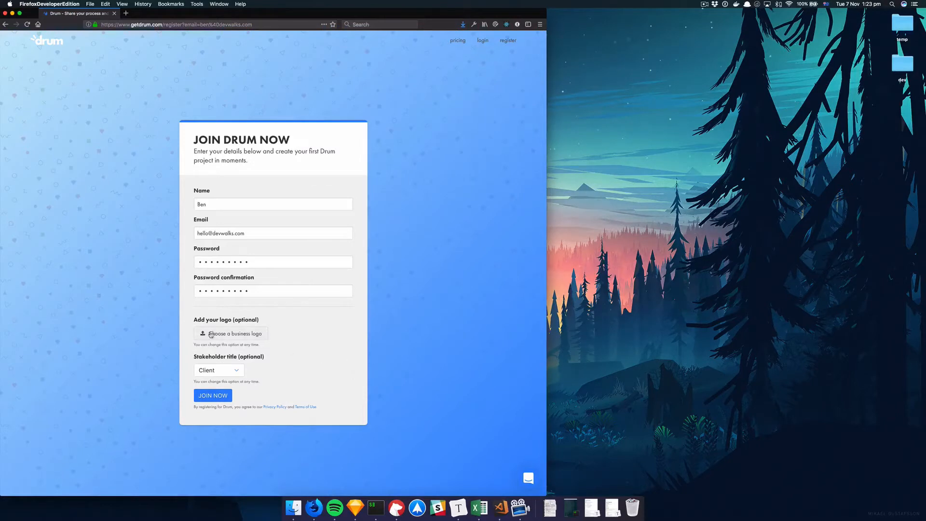
click(217, 370)
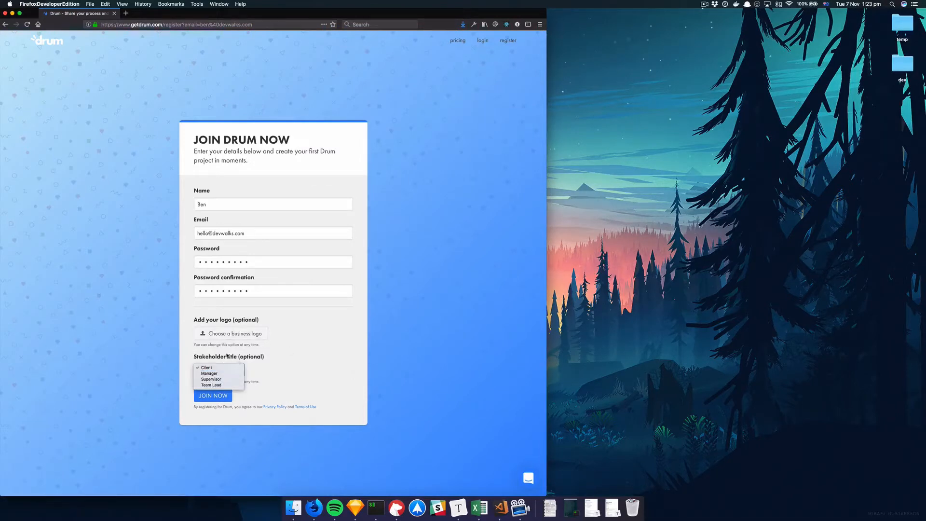
click(207, 368)
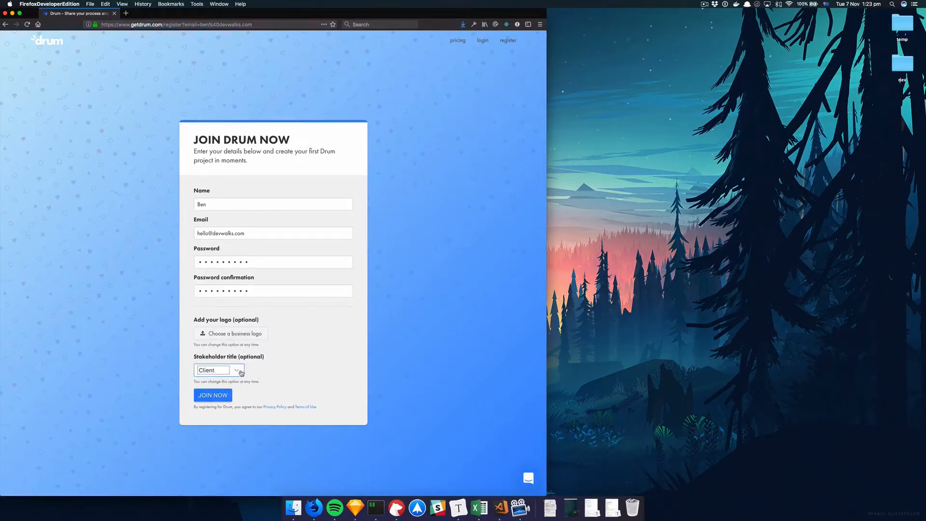
Submit the registration with Join Now and decline saving the login in 1Password
click(211, 395)
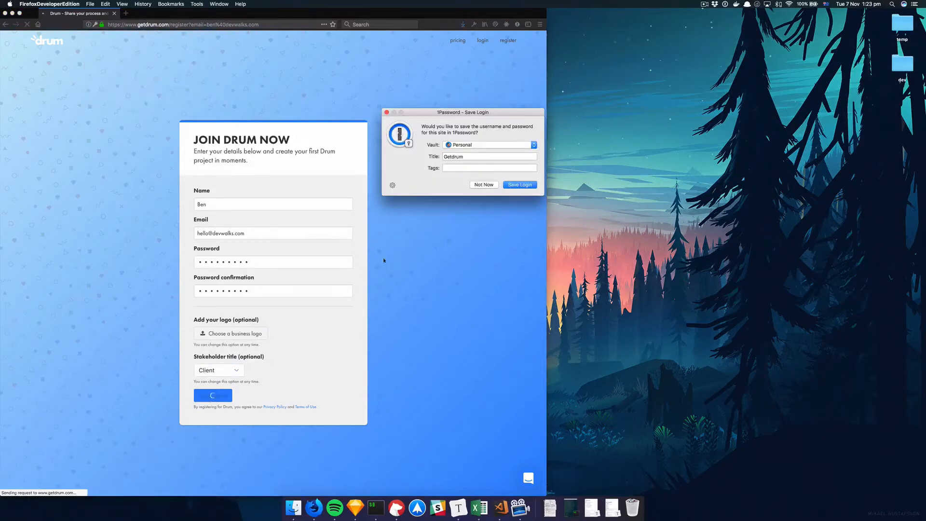
click(484, 185)
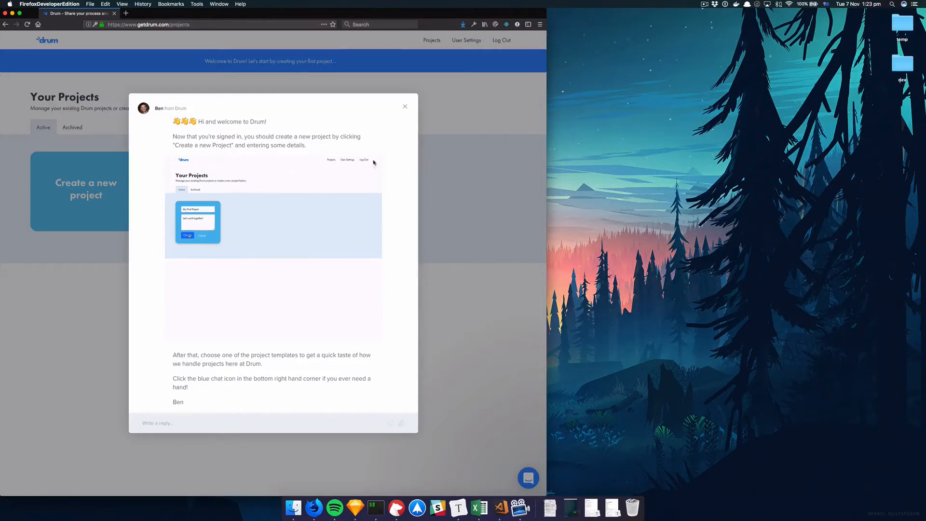
Dismiss the welcome message and close the support chat panel
click(405, 107)
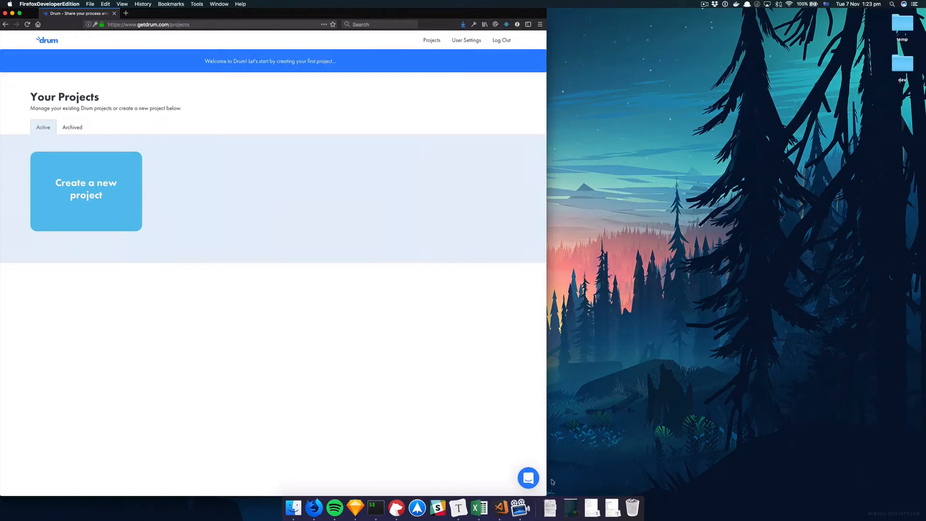
click(530, 477)
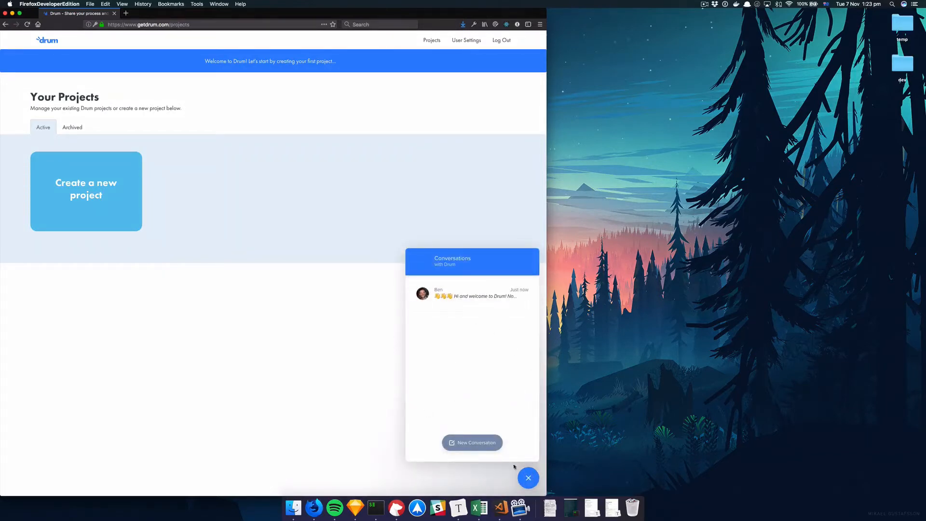
click(527, 477)
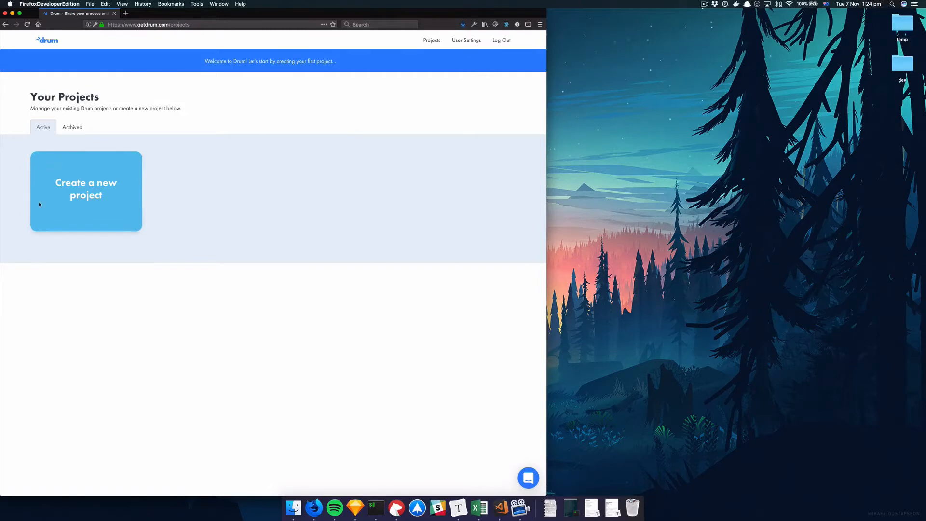
Start a new project and title it "Basecamp Tutorial"
click(95, 166)
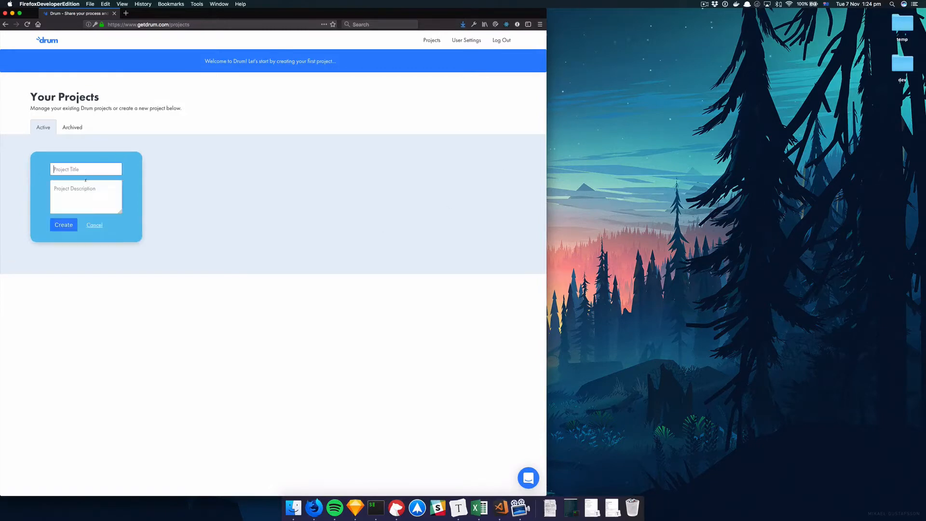
click(98, 228)
click(96, 190)
click(95, 224)
click(109, 190)
click(80, 170)
click(73, 170)
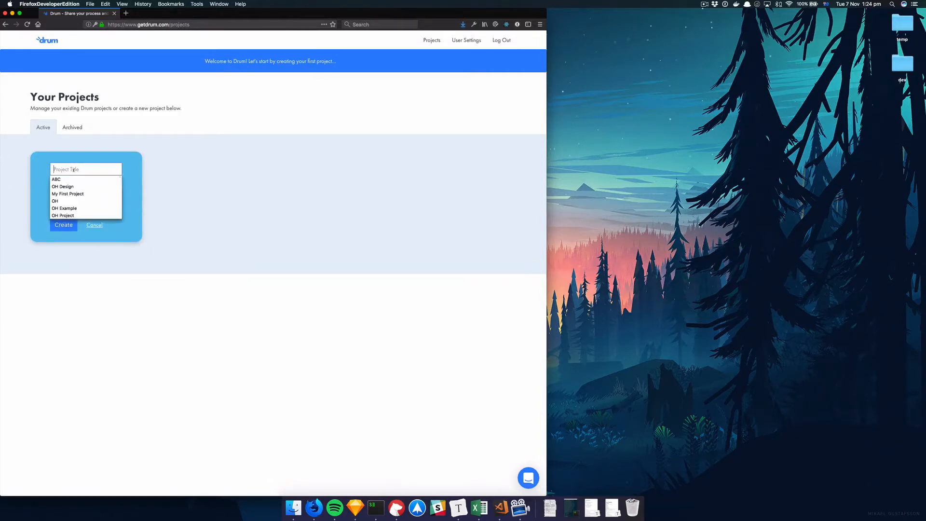
text(Basecamp)
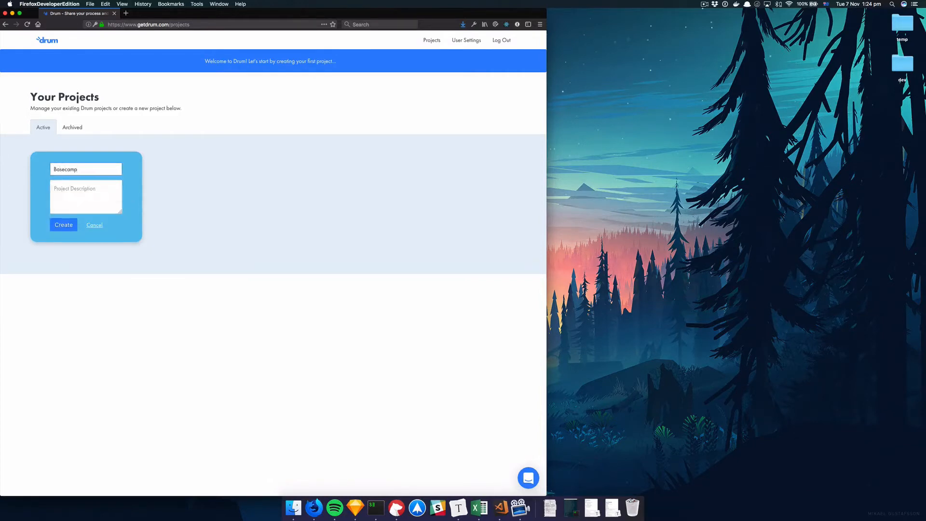
text( Tutorial)
Add the description "Let's teach people to create a Basecamp clone" and create the project
click(96, 206)
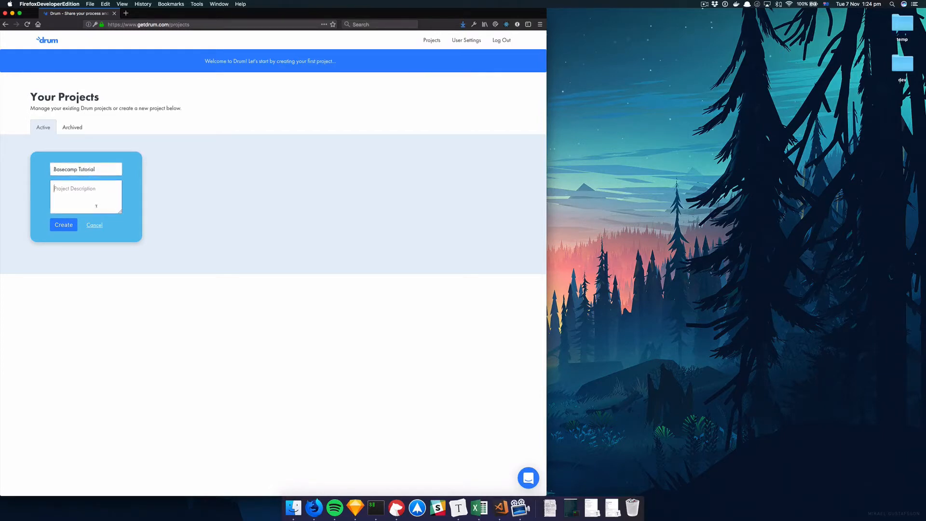
text(Let's teach people to create a Basecamp clone)
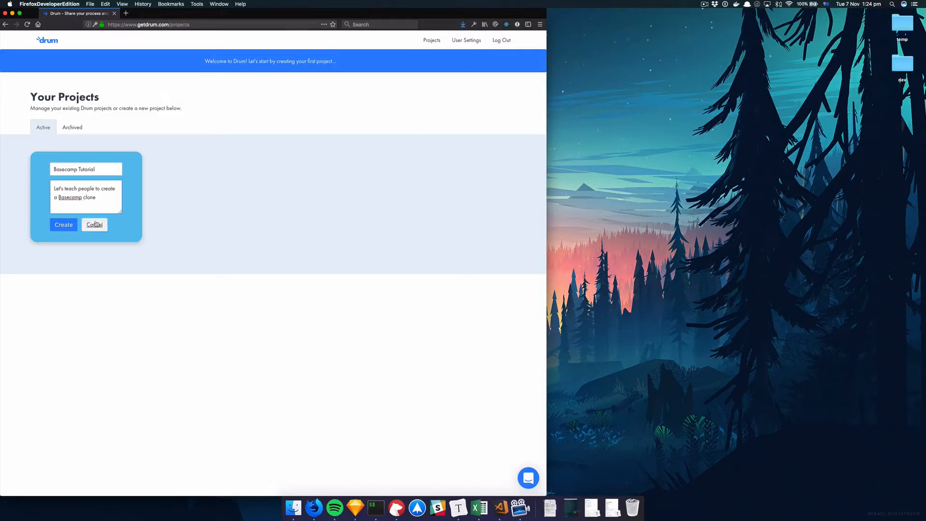
click(63, 227)
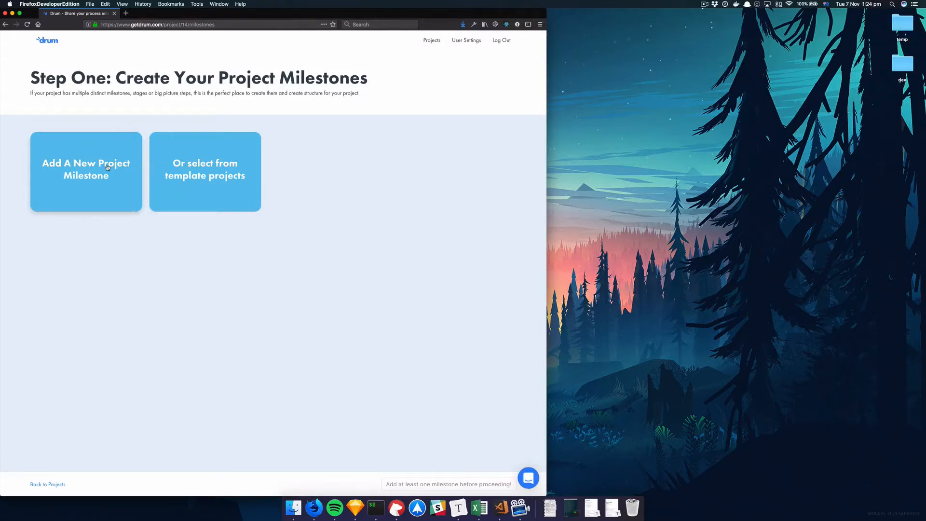
Add a project milestone titled Research with the description "Research your customers and create project goals"
click(108, 168)
click(79, 144)
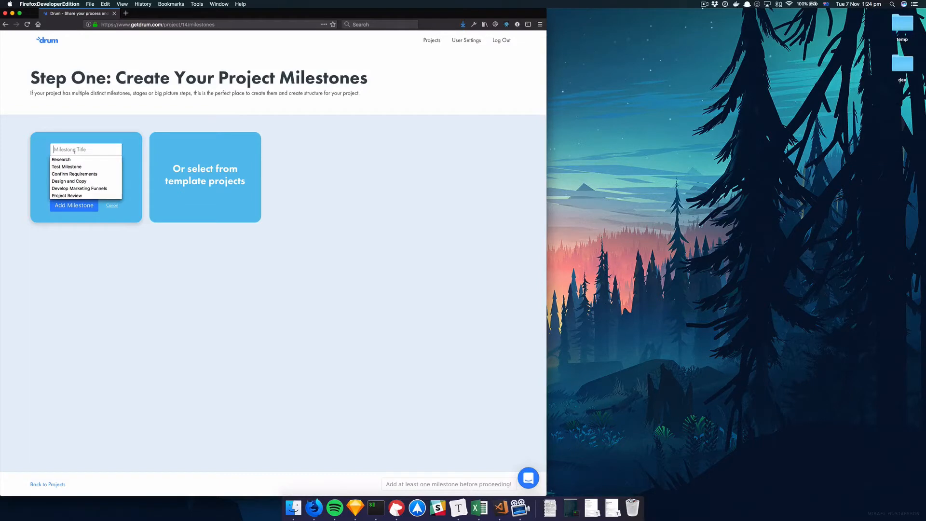
click(75, 159)
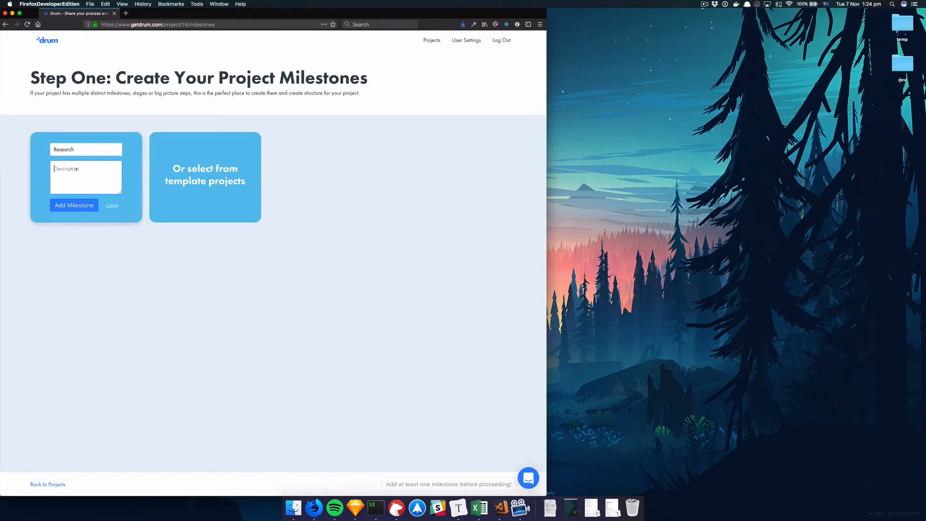
text(Reas)
text(search your)
text( customers)
text(and greate project goals)
click(77, 207)
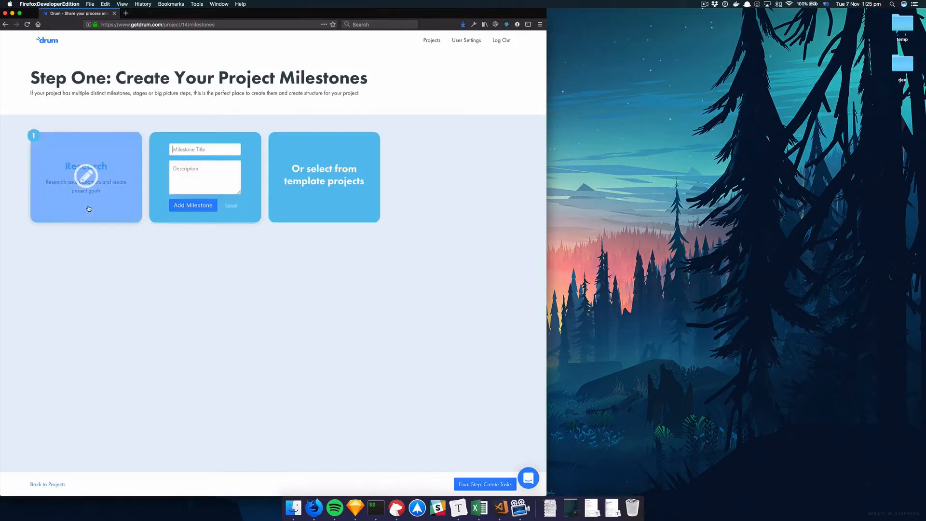
Rename the milestone to "Research!" and close the empty new-milestone form
mouse_move(101, 183)
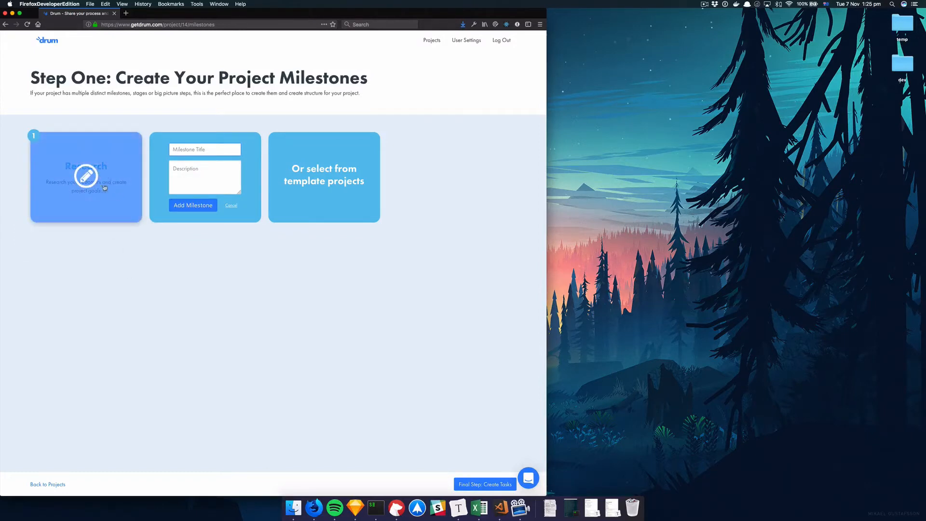
click(92, 181)
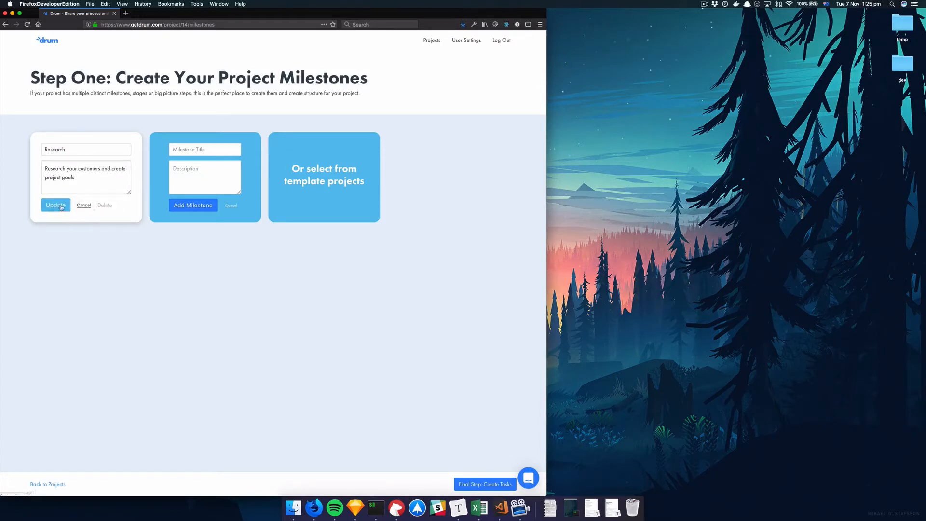
click(79, 149)
text(!)
click(56, 206)
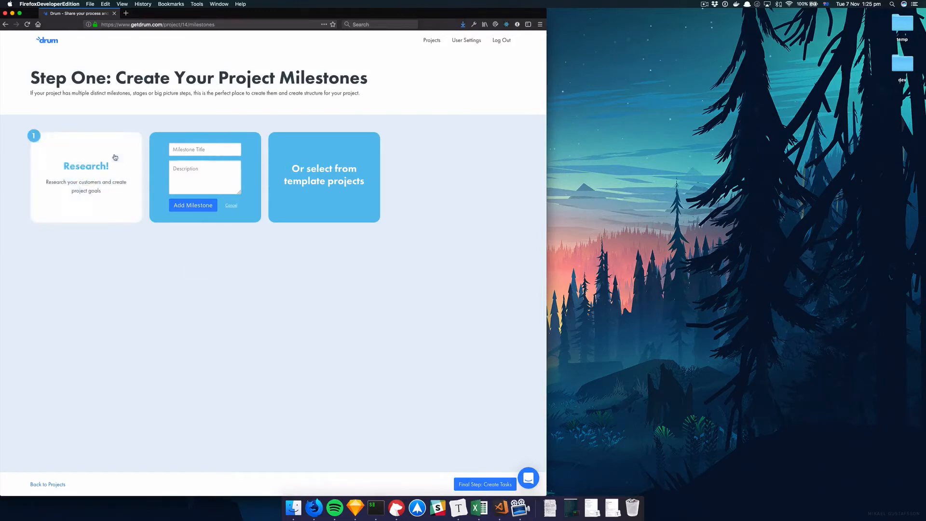
click(231, 205)
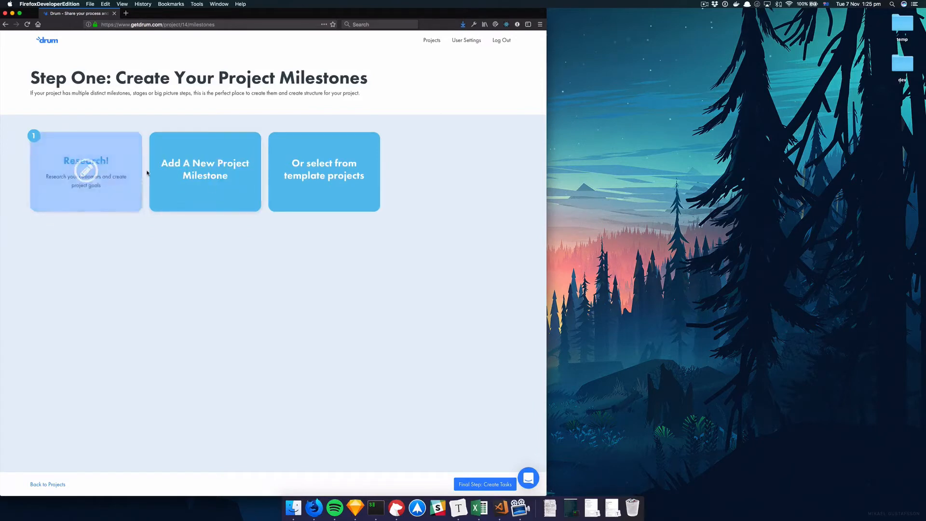
Replace the project milestones with the Web Development template project, confirming the overwrite
click(333, 162)
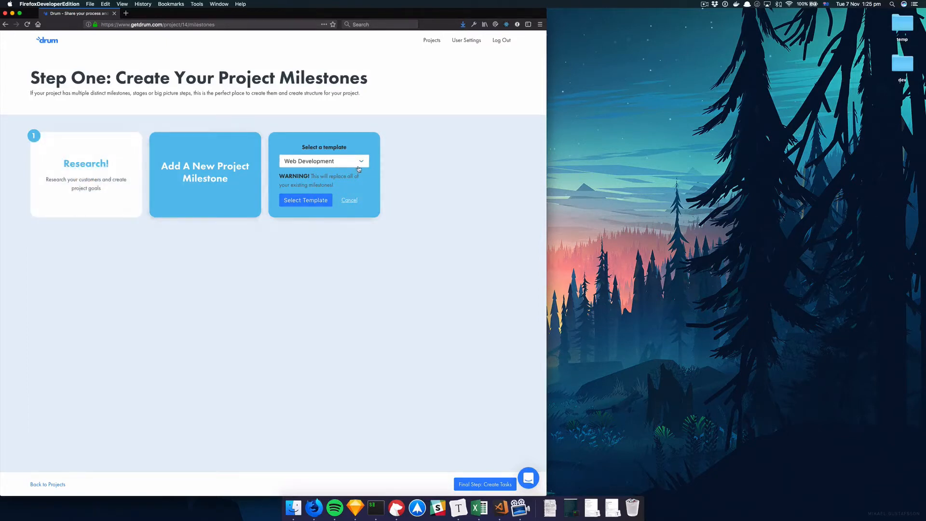
click(310, 163)
click(304, 158)
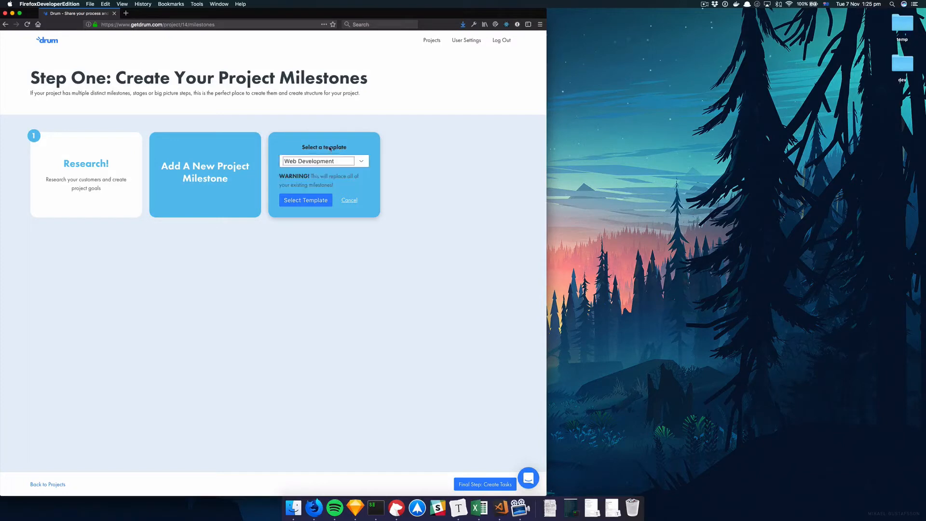
click(297, 206)
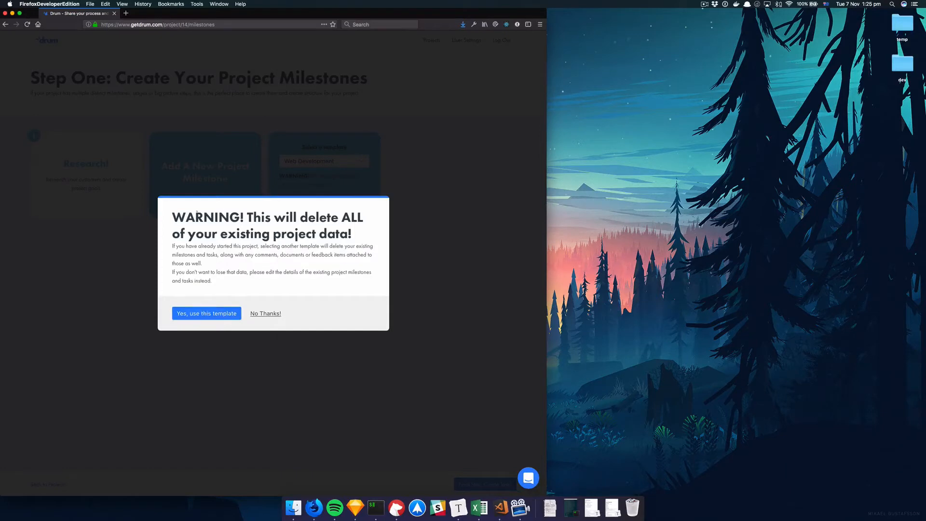
click(266, 314)
click(308, 201)
click(203, 316)
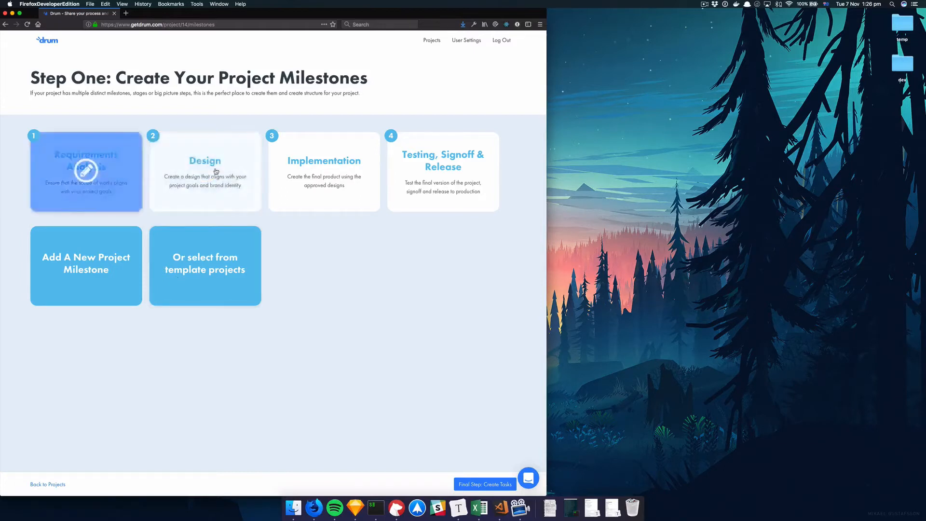
click(439, 174)
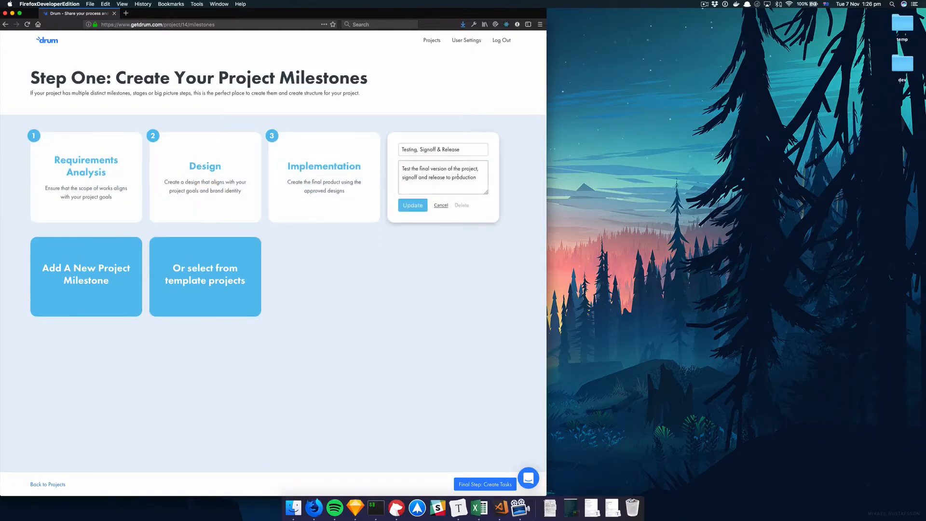
click(441, 206)
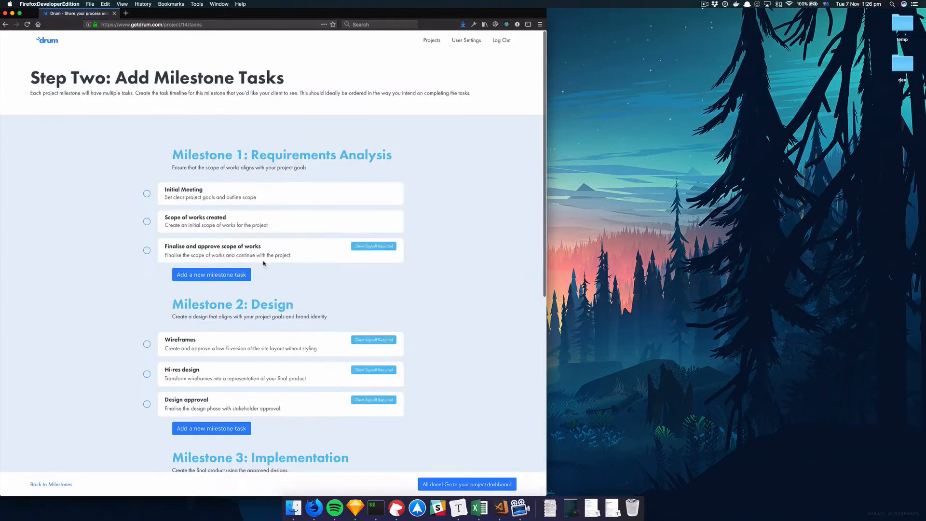
drag(172, 155, 375, 149)
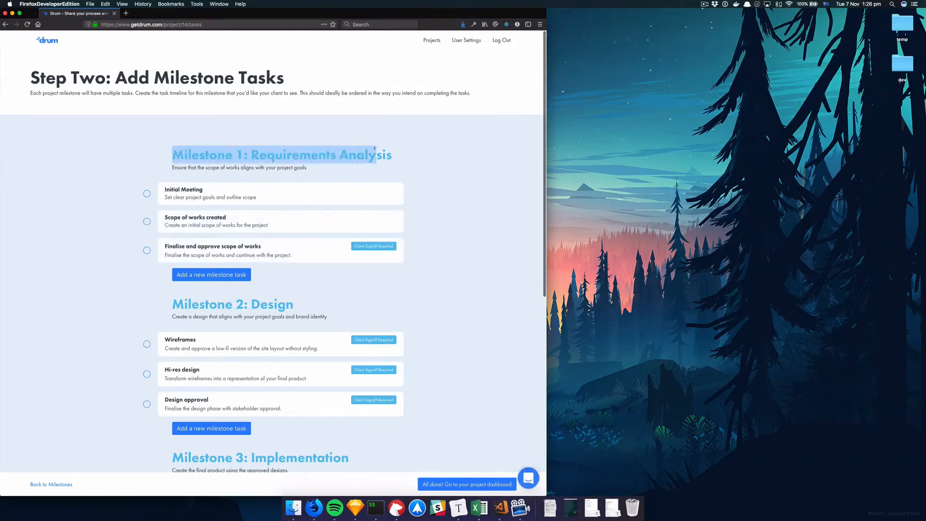
click(281, 151)
drag(260, 155, 298, 156)
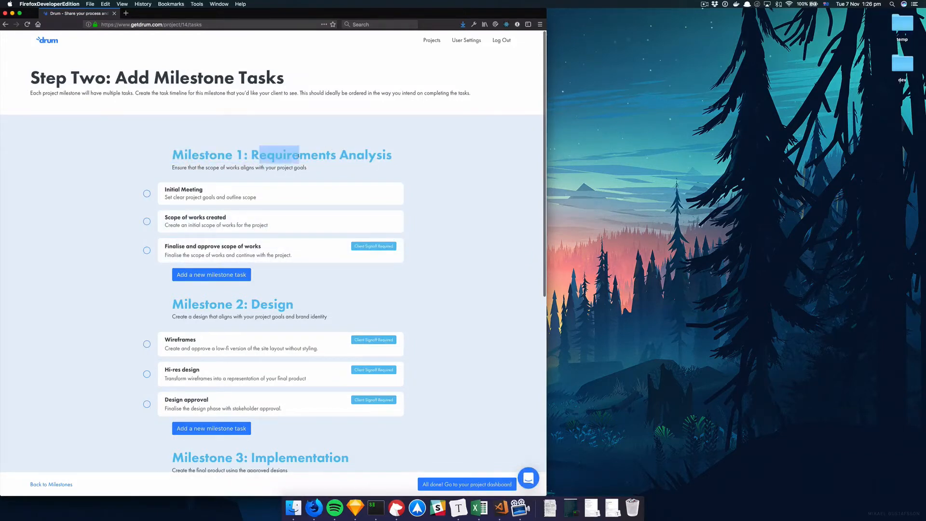
Review the template's milestone tasks, opening task edit forms and the new-task form without saving changes
scroll(257, 175, down, 2)
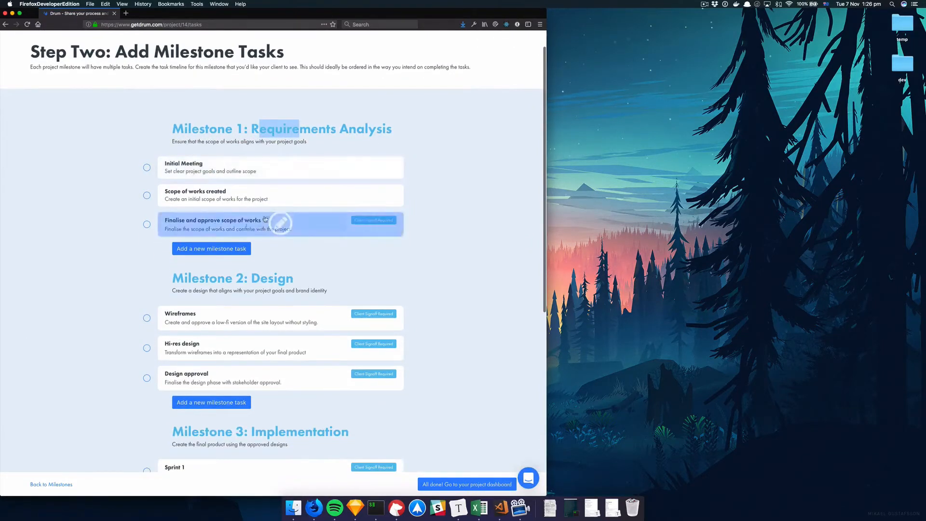
click(255, 131)
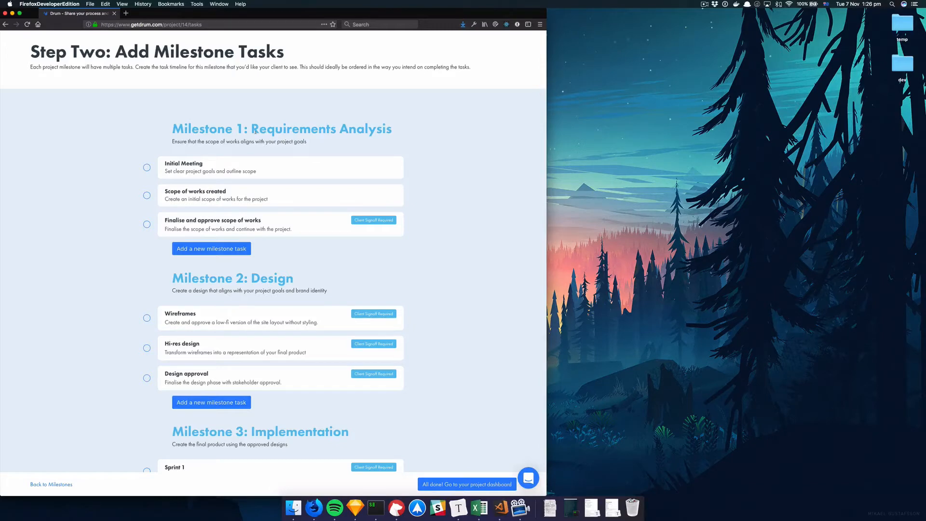
scroll(263, 178, down, 5)
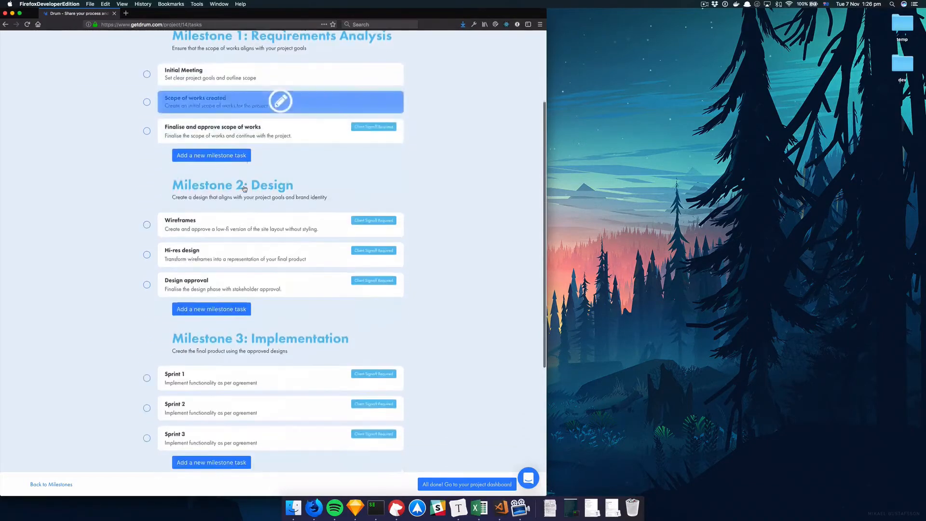
scroll(244, 188, down, 5)
scroll(243, 202, up, 10)
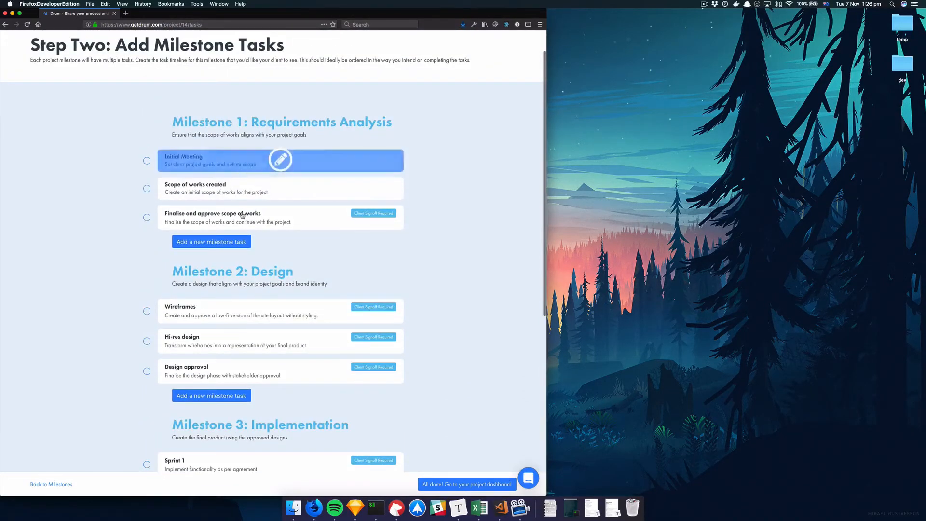
scroll(243, 215, down, 1)
click(277, 141)
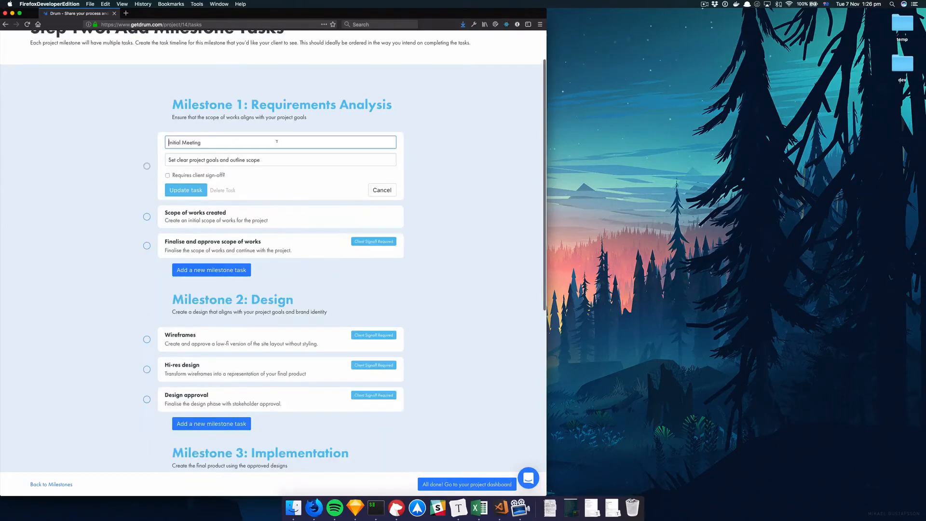
click(385, 191)
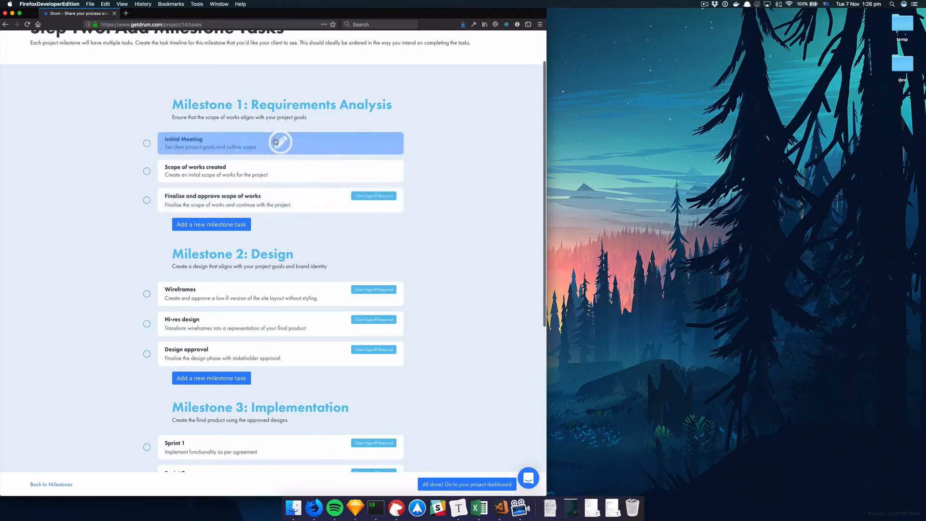
click(282, 171)
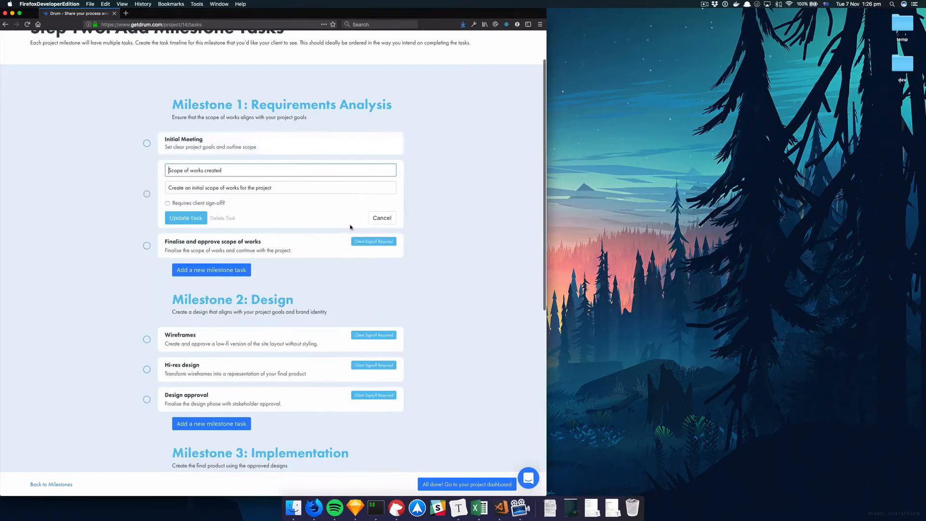
click(382, 218)
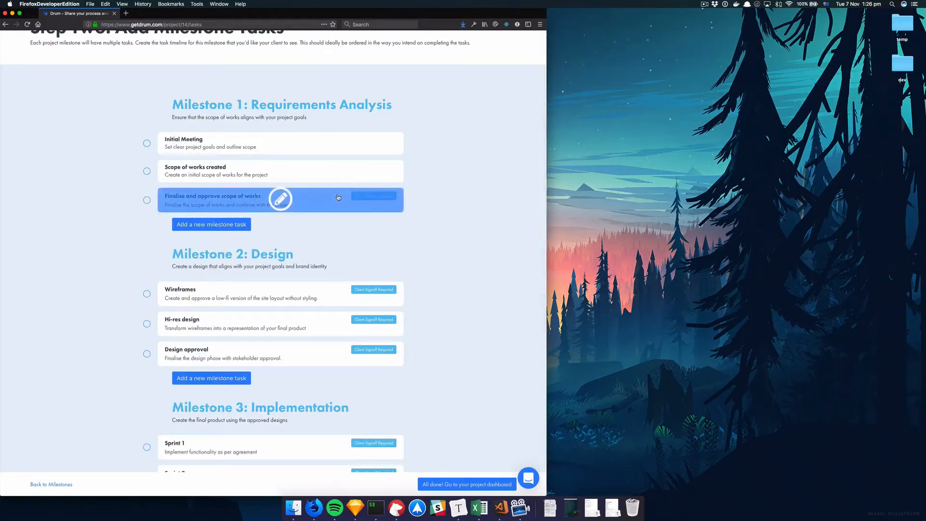
click(311, 201)
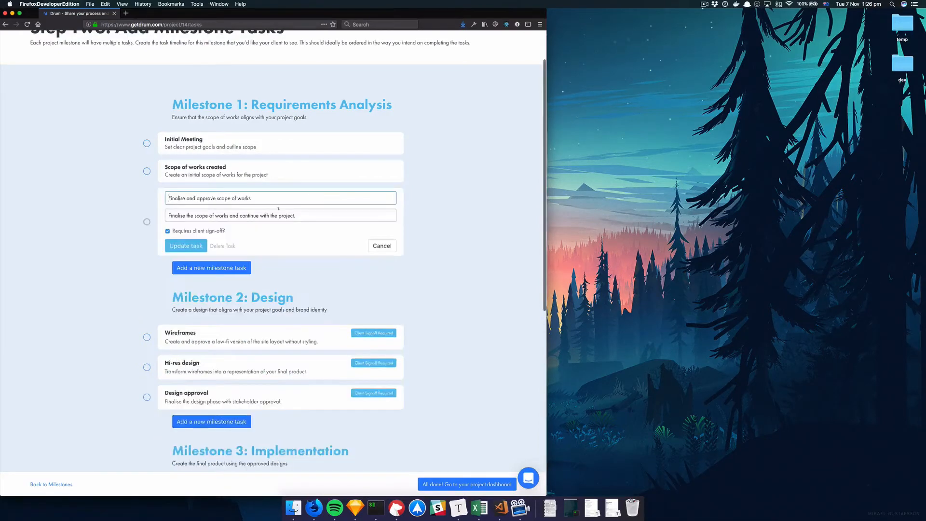
click(382, 246)
click(200, 225)
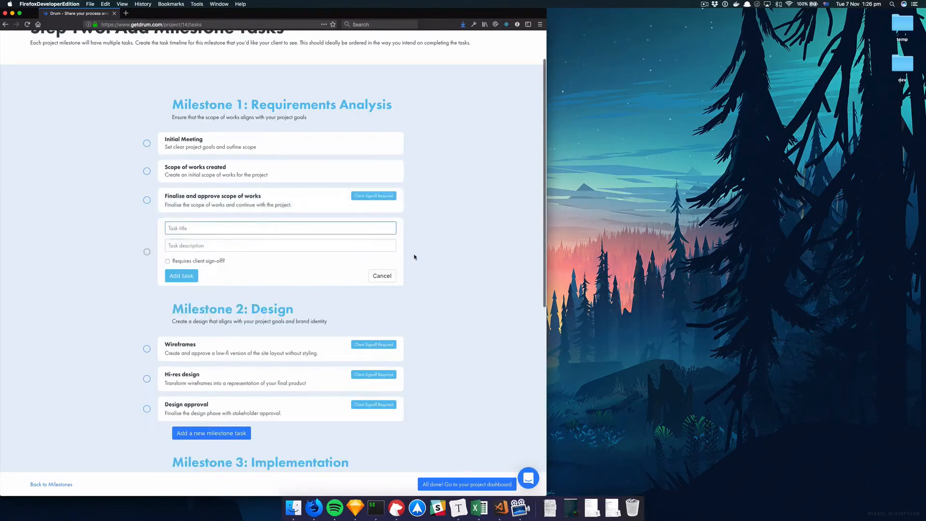
click(381, 278)
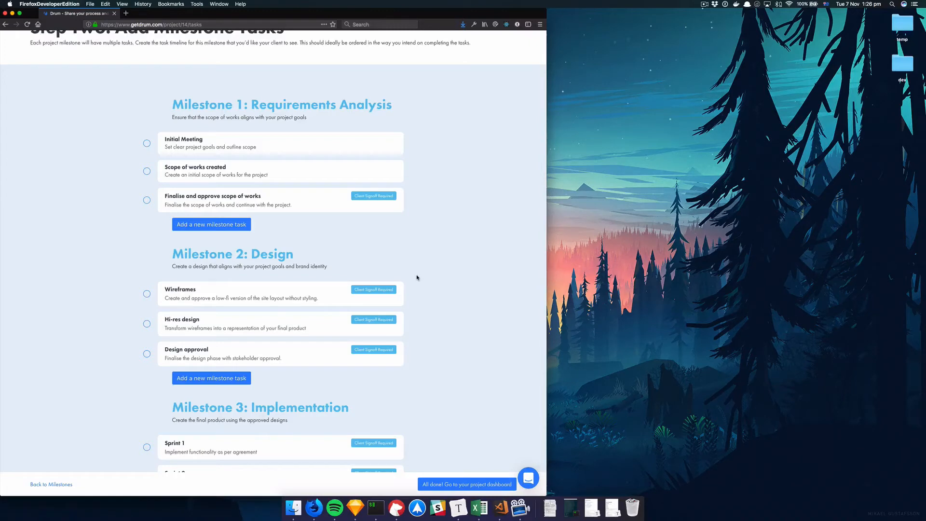
scroll(417, 278, down, 10)
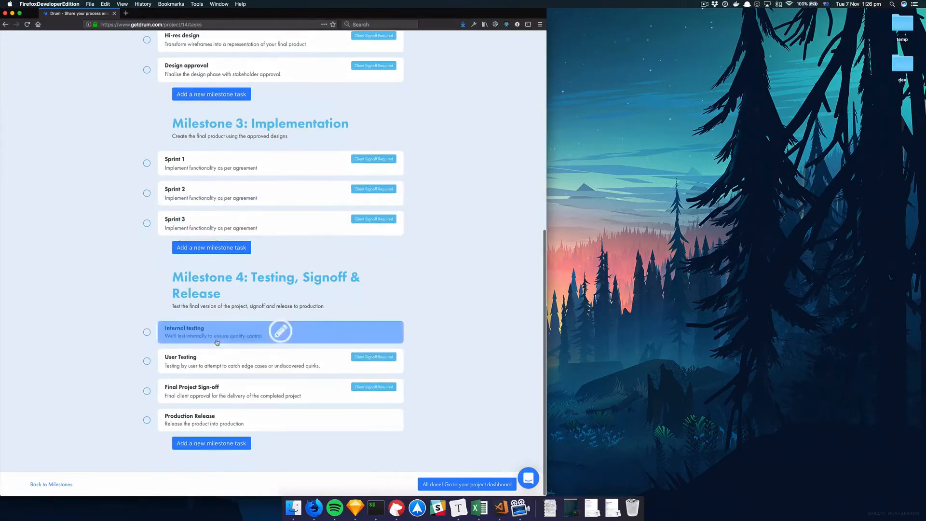
scroll(279, 331, up, 10)
scroll(446, 416, down, 1)
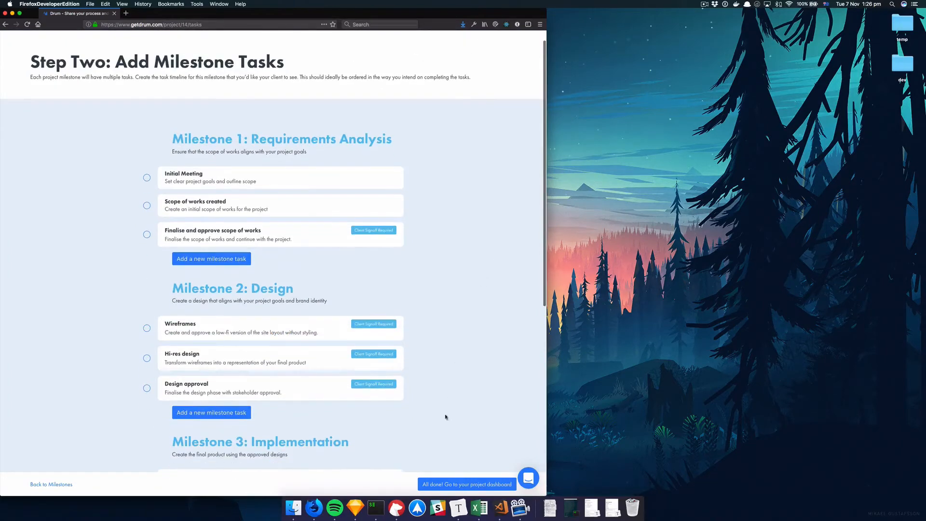
Finish task setup and go to the project dashboard without saving the project as a template
click(449, 484)
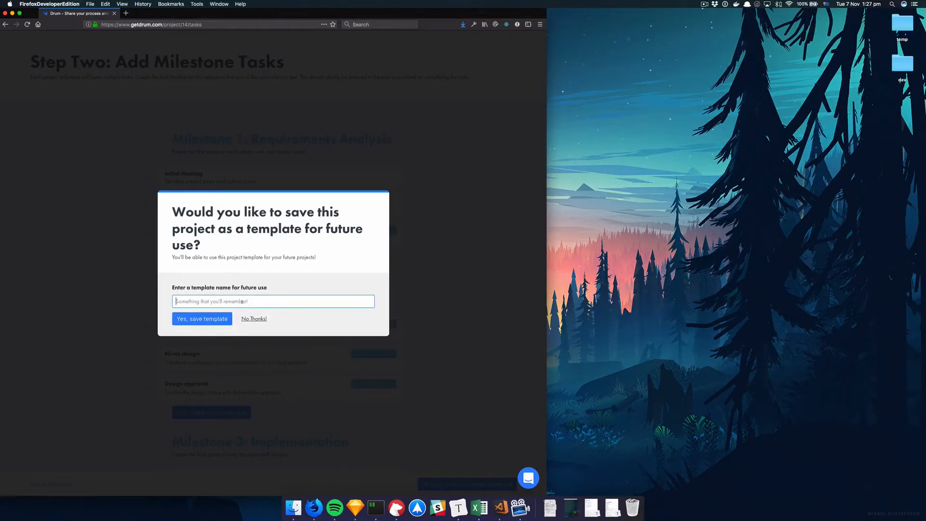
click(254, 318)
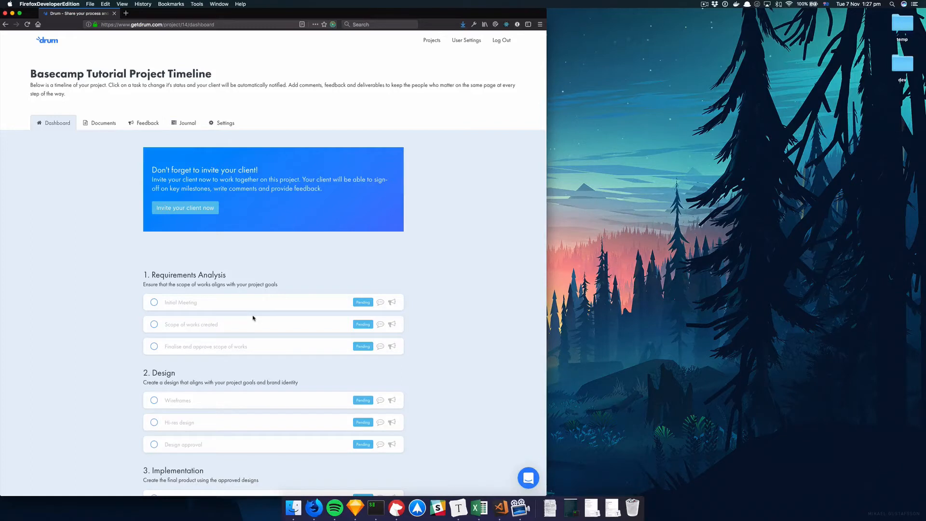
Invite the client to the project by entering the client's e-mail address and sending the invite
click(185, 211)
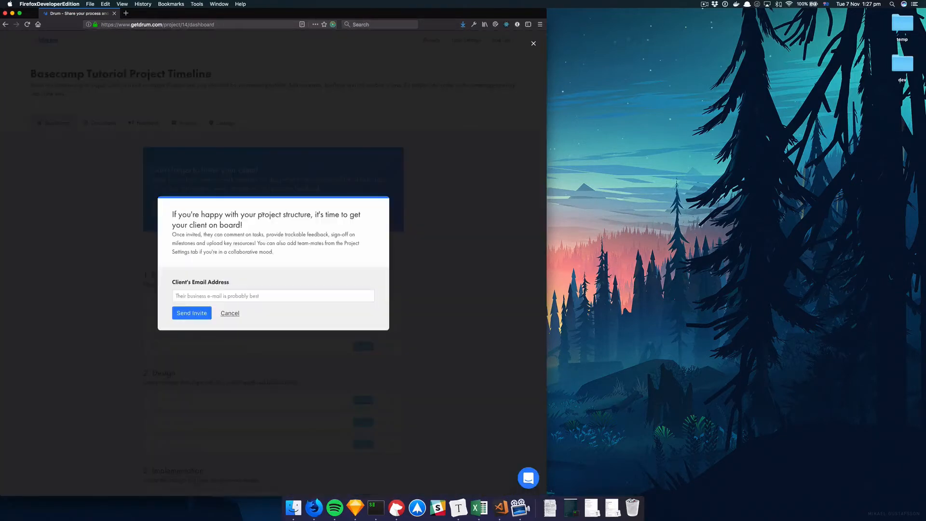
click(221, 296)
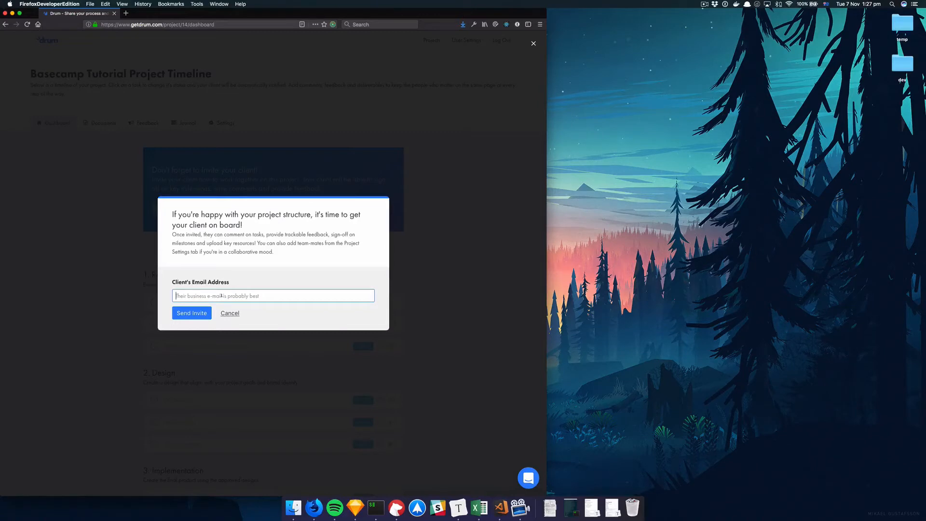
click(192, 313)
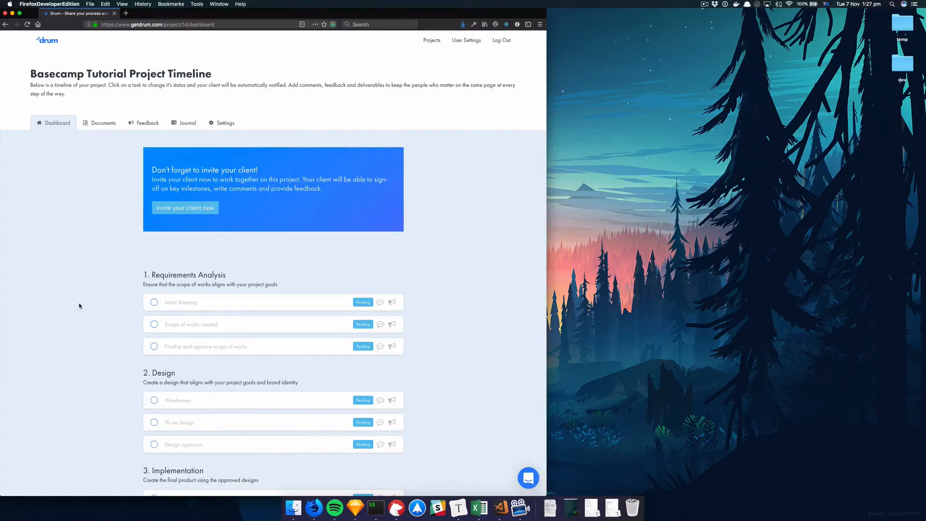
scroll(80, 306, down, 5)
scroll(78, 306, up, 5)
scroll(212, 176, down, 6)
scroll(213, 177, up, 5)
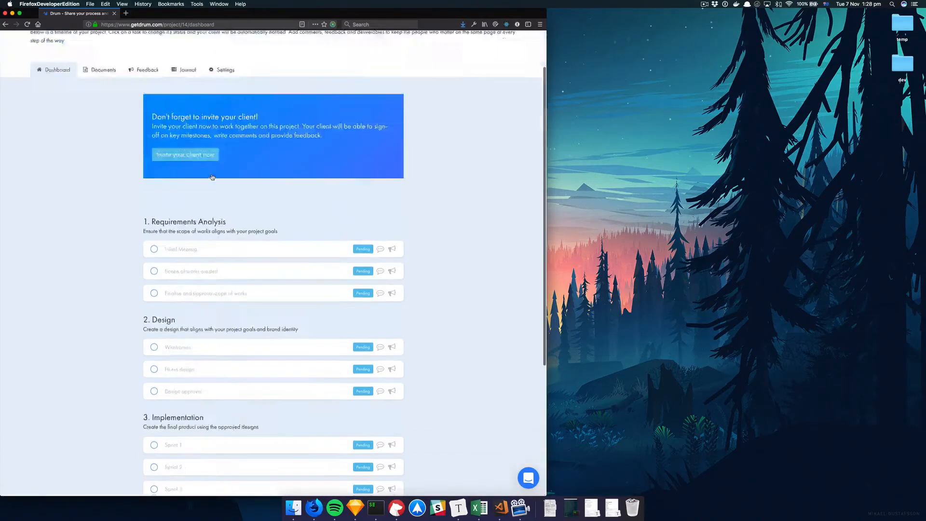
scroll(212, 177, up, 2)
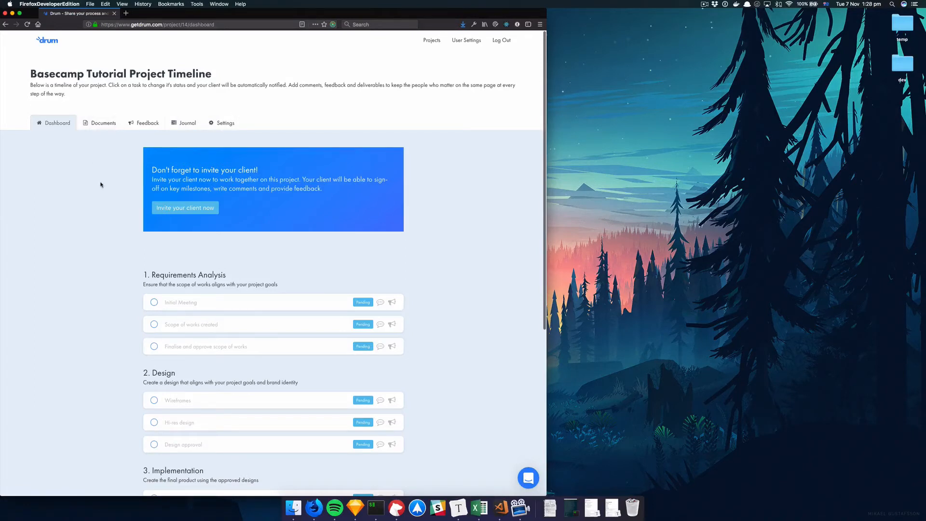
scroll(161, 246, down, 1)
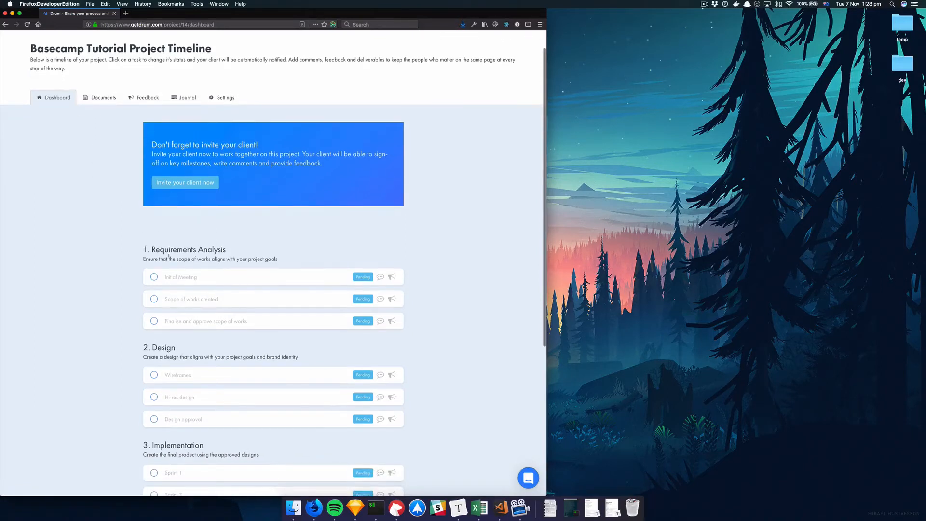
Open the Initial Meeting task and post the comment "This meeting was great, thanks!"
click(214, 277)
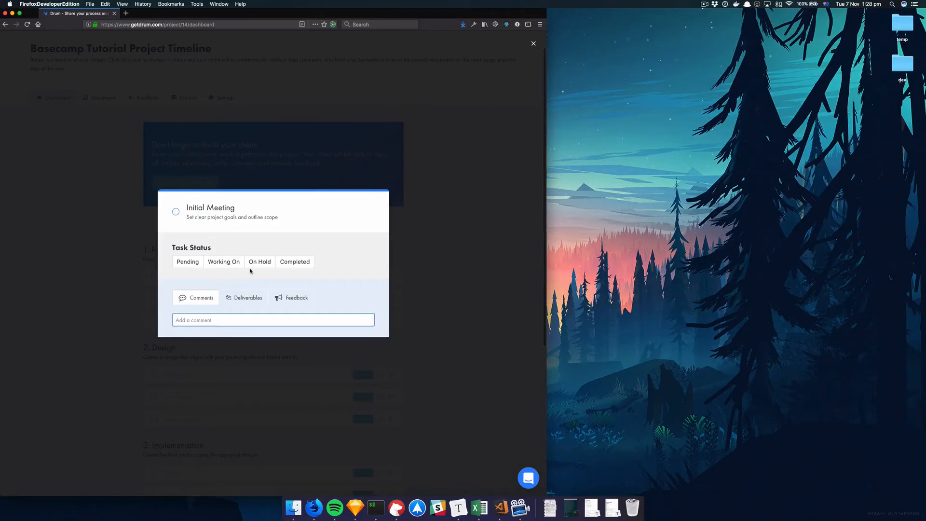
click(193, 262)
click(116, 293)
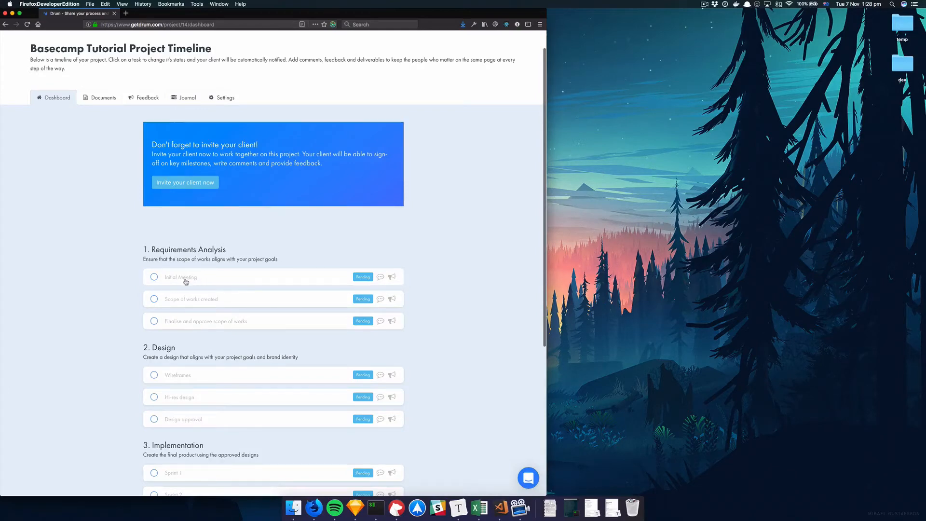
click(186, 282)
click(123, 283)
click(191, 299)
click(111, 251)
click(208, 281)
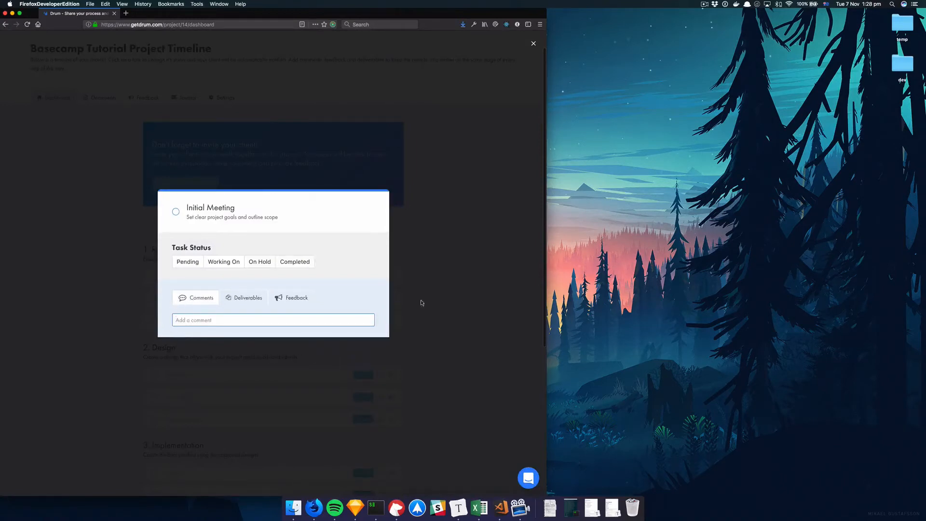
click(212, 321)
text(This meeting was great, thanks!)
key(Return)
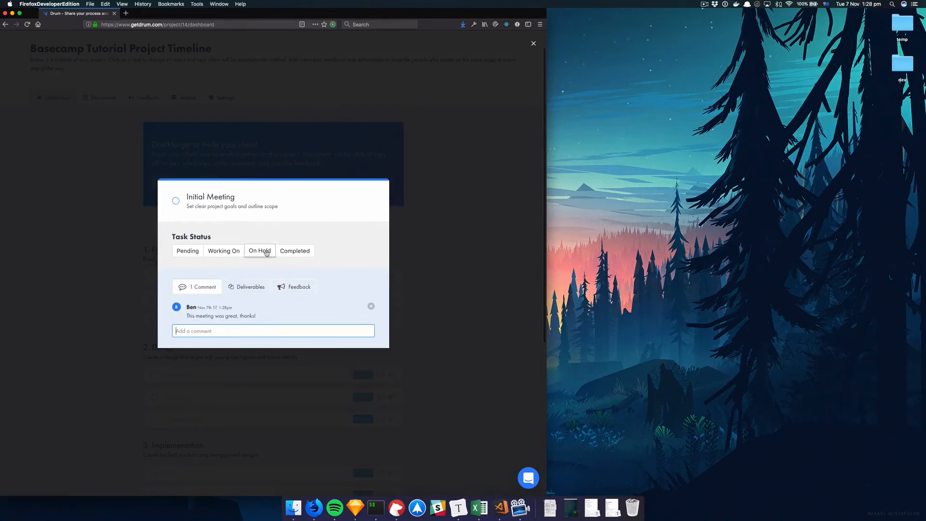
Set the Initial Meeting task's status to Working On and close the task
click(232, 254)
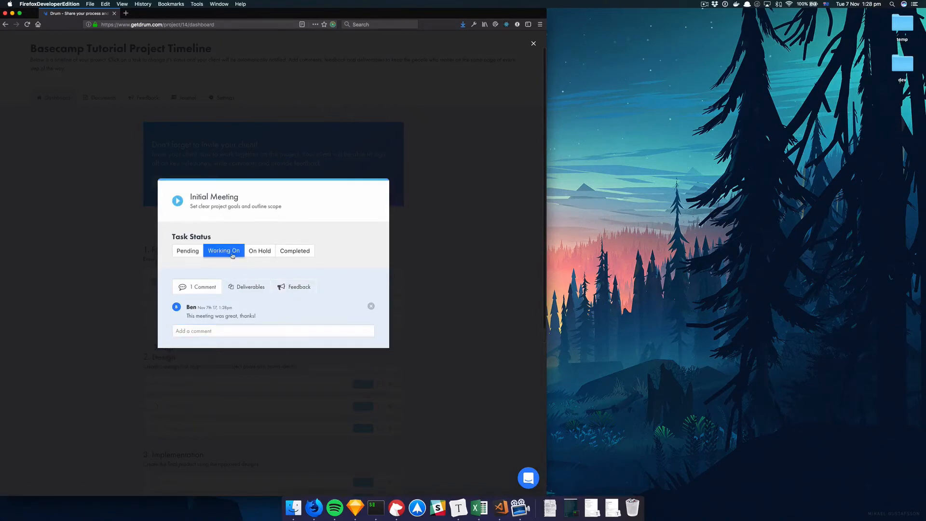
click(123, 249)
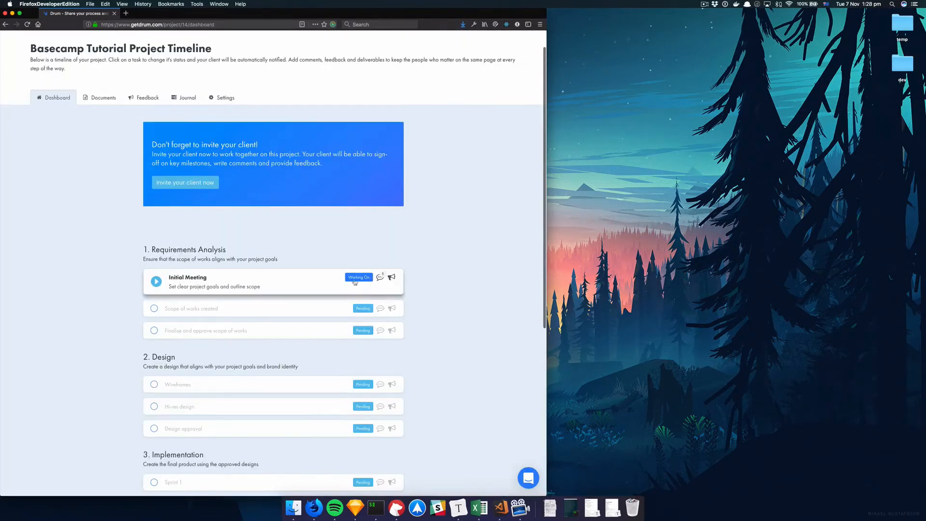
Mark the Initial Meeting and Scope of works created tasks as Completed
scroll(215, 313, down, 5)
scroll(215, 317, up, 5)
click(203, 308)
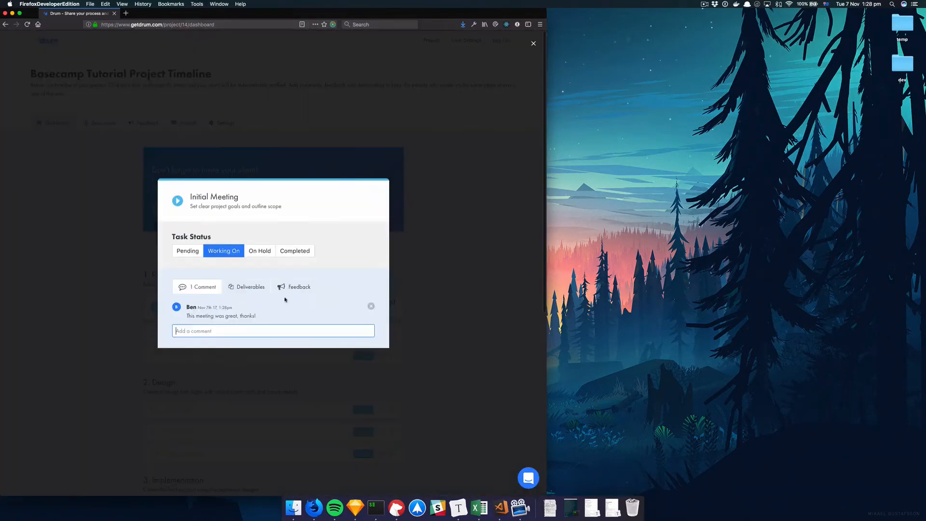
click(292, 251)
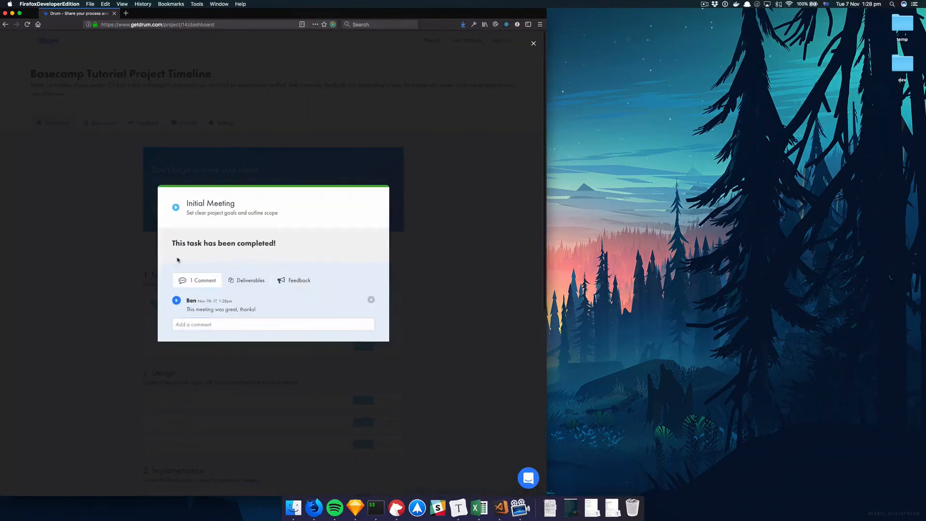
click(194, 328)
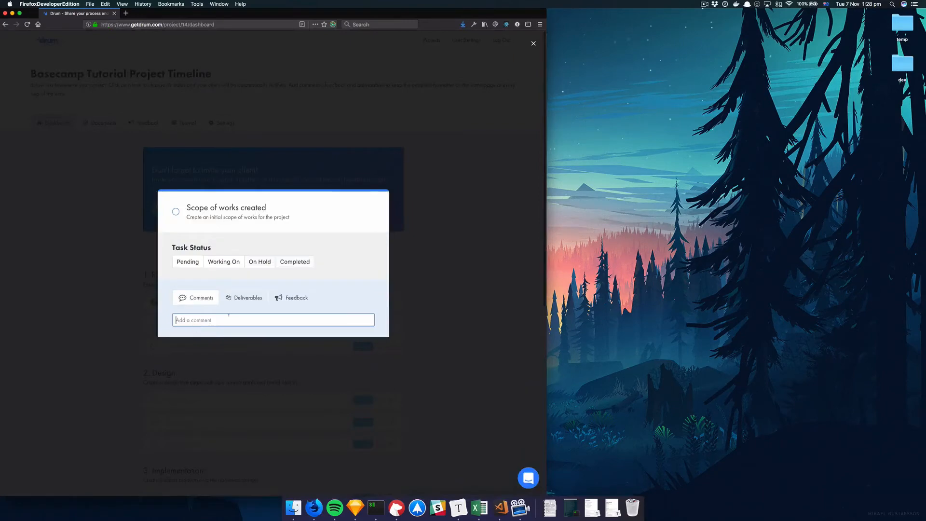
click(294, 262)
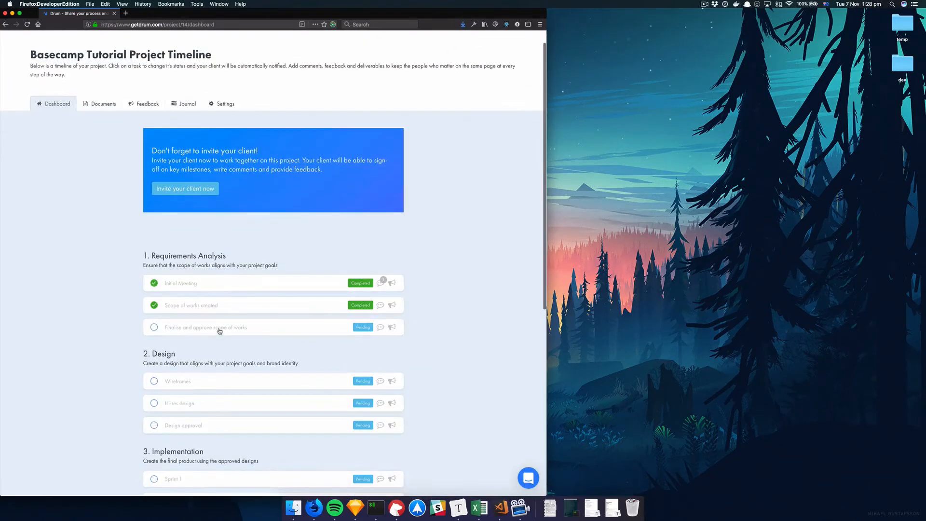
Set the Finalise and approve scope of works task's status to Awaiting Signoff and close it
click(222, 330)
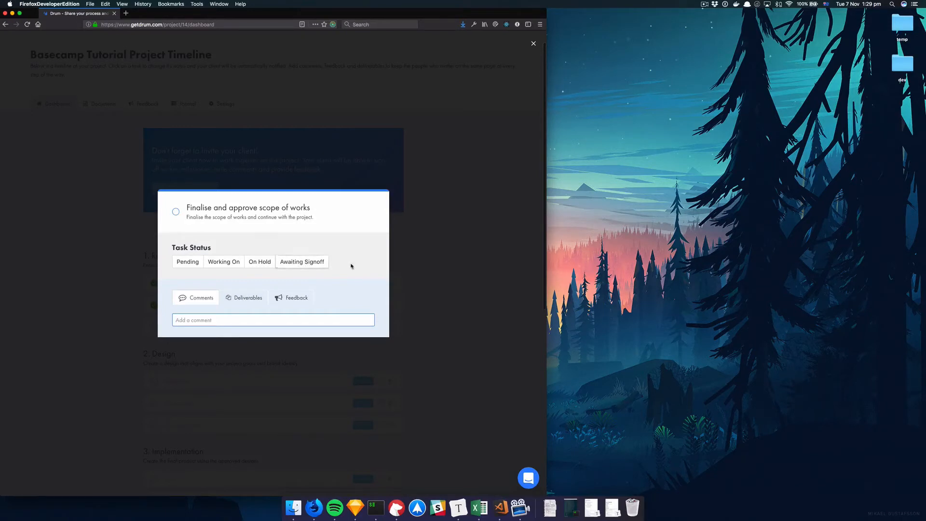
click(306, 264)
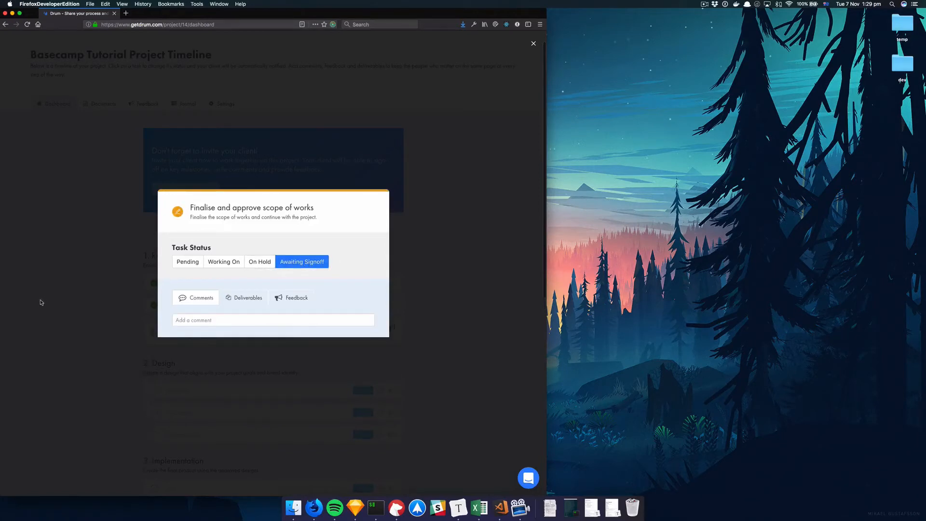
click(62, 305)
Set the Wireframes task's status to Working On and close the task
scroll(61, 305, down, 1)
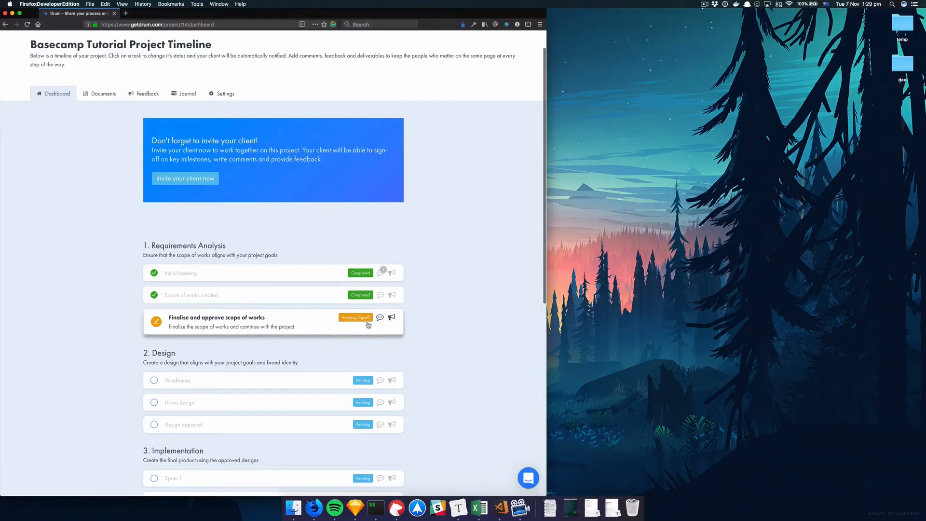
scroll(323, 336, down, 1)
scroll(319, 337, up, 1)
scroll(269, 363, down, 6)
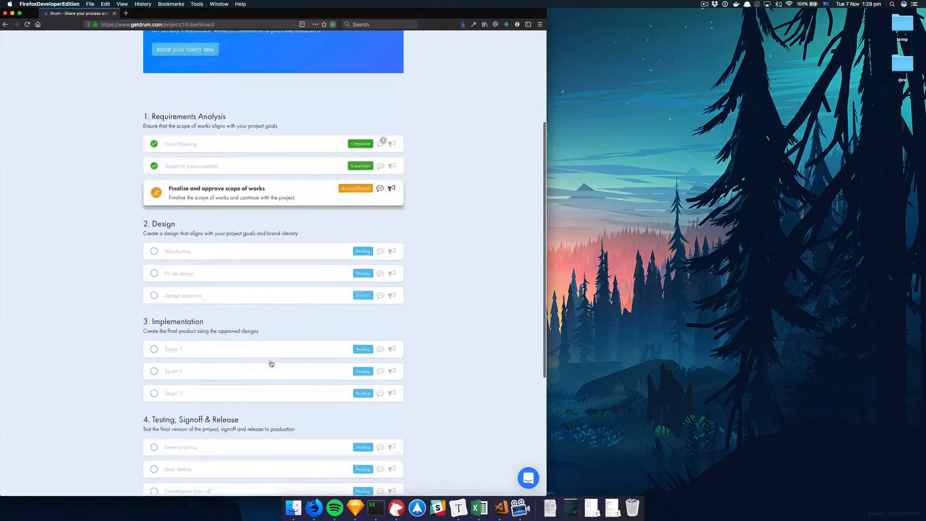
scroll(272, 364, up, 2)
click(213, 250)
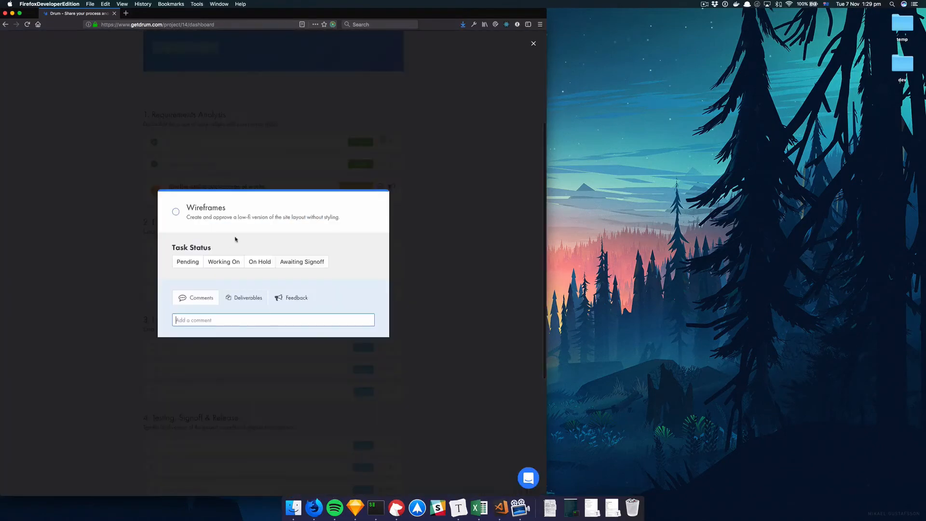
click(238, 263)
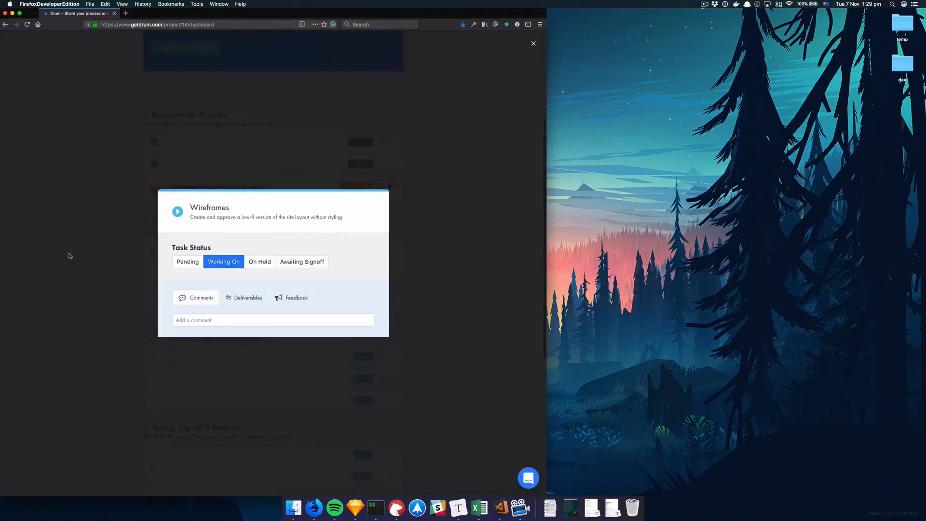
click(72, 257)
Open the full project journal from the dashboard
scroll(155, 408, down, 10)
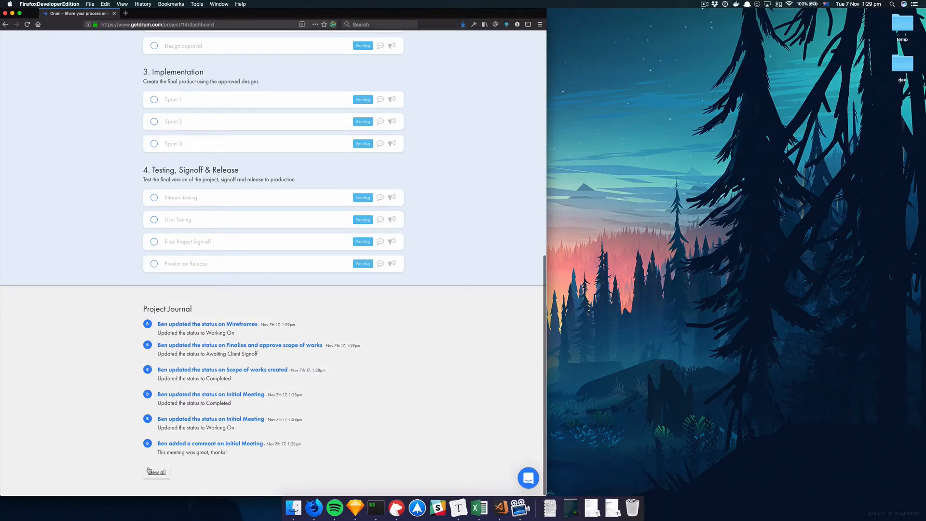
click(161, 474)
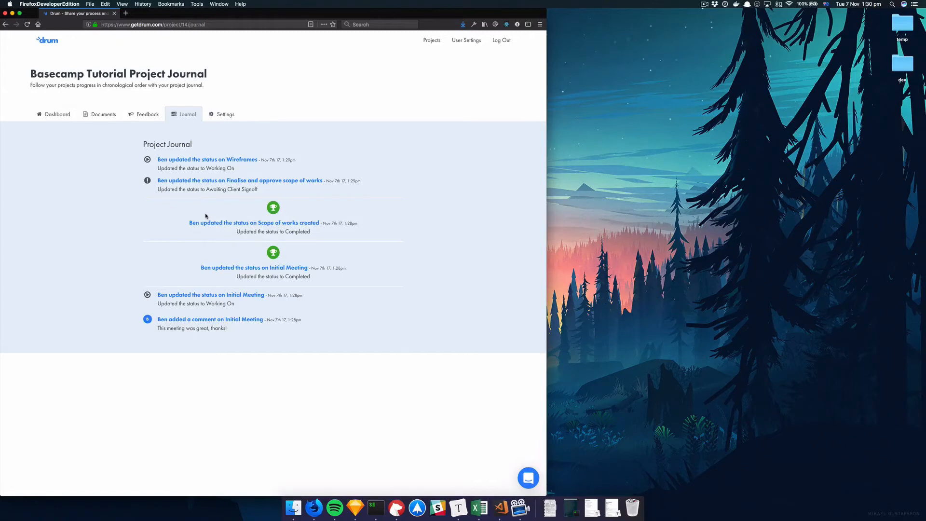
Start adding new project feedback titled "Review design mockups"
click(143, 119)
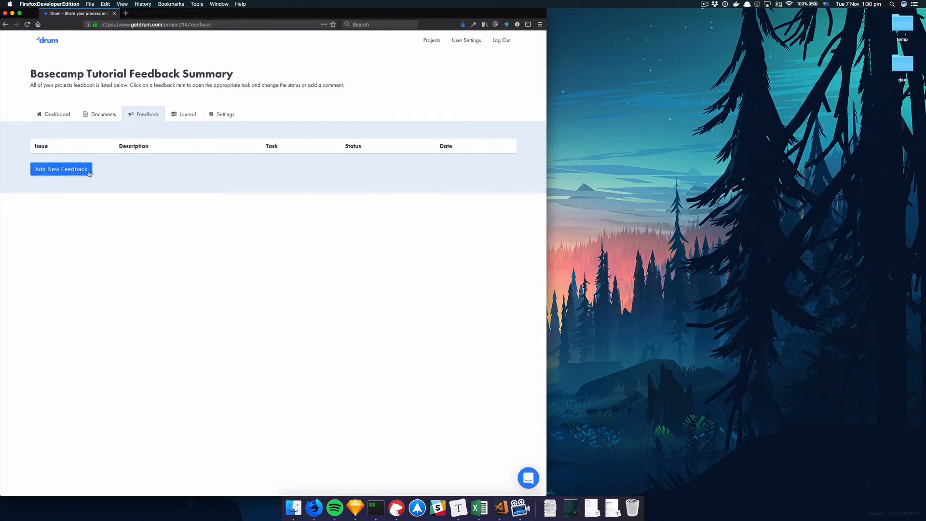
click(63, 174)
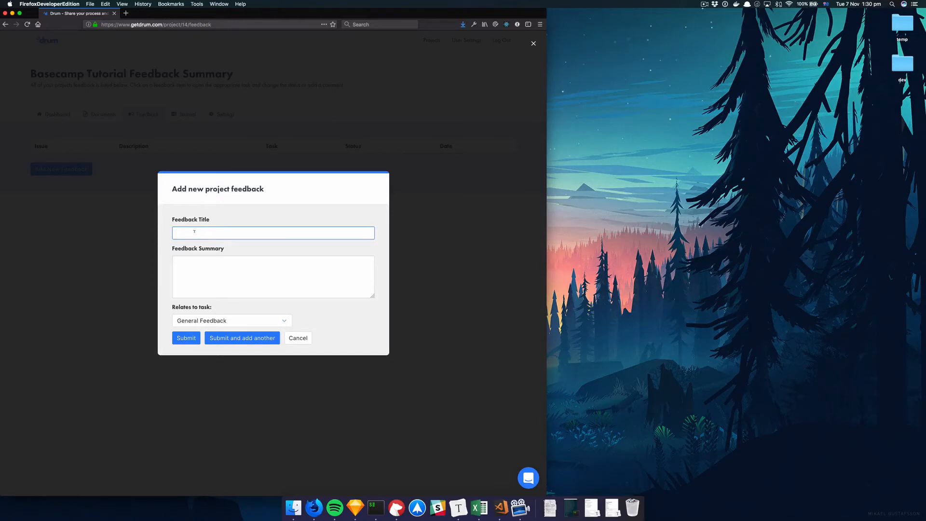
text(eview design mockups)
key(Tab)
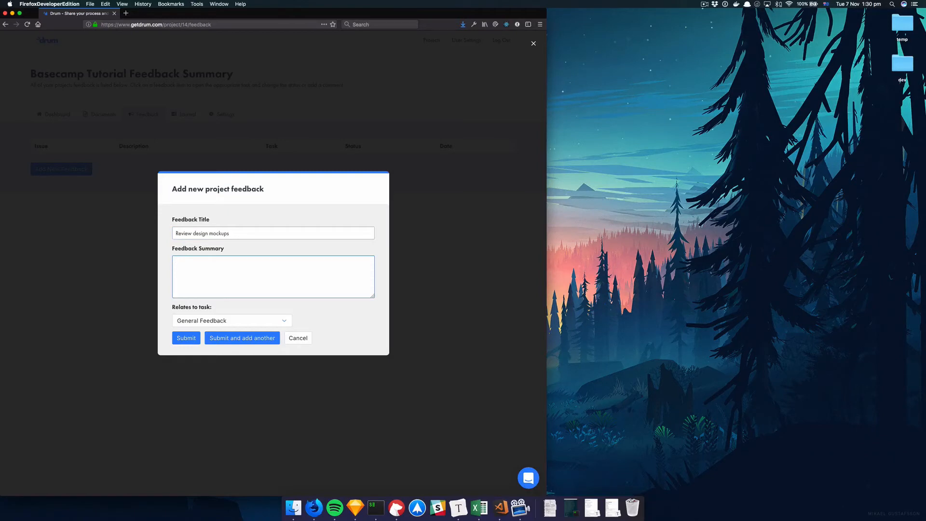
Write a feedback summary greeting the client and asking them to please review the design mockups
text(Hi Ben, could you please review the design mockups)
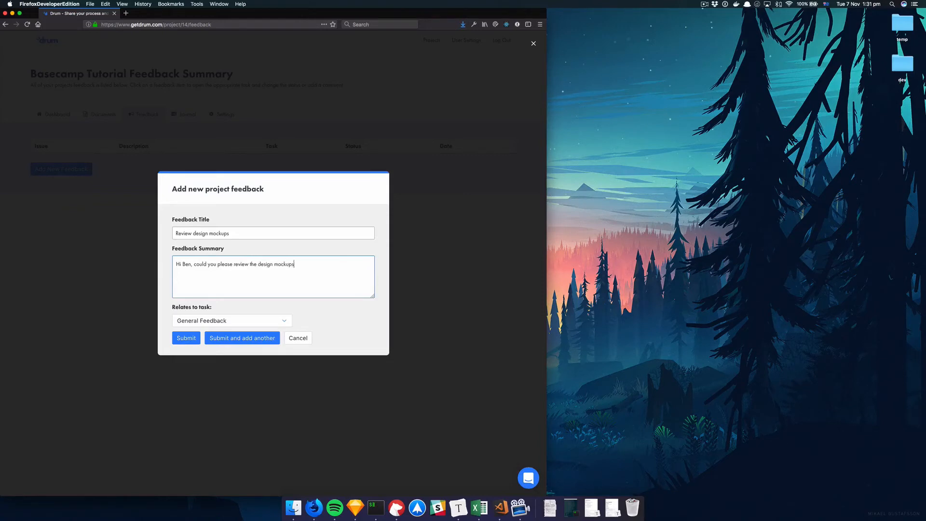
text(?)
Relate the feedback to the Wireframes task and submit it
click(243, 321)
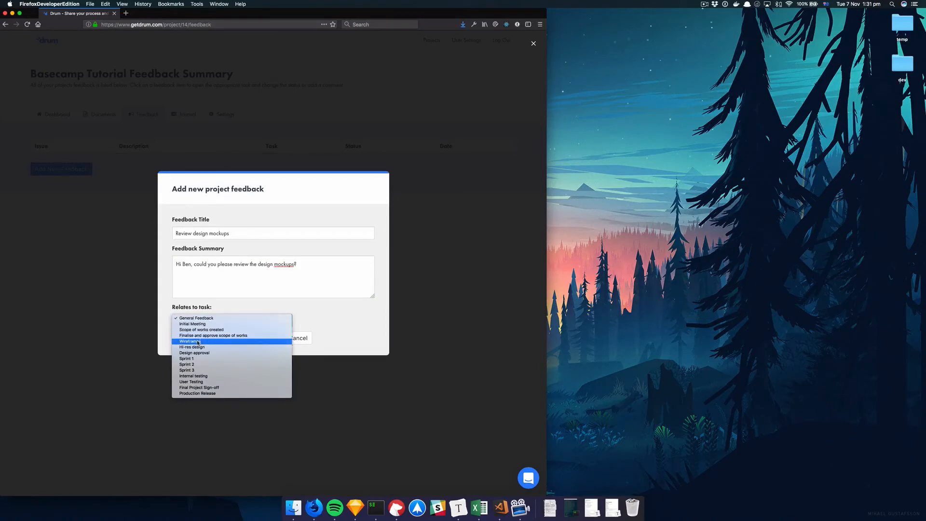
click(226, 341)
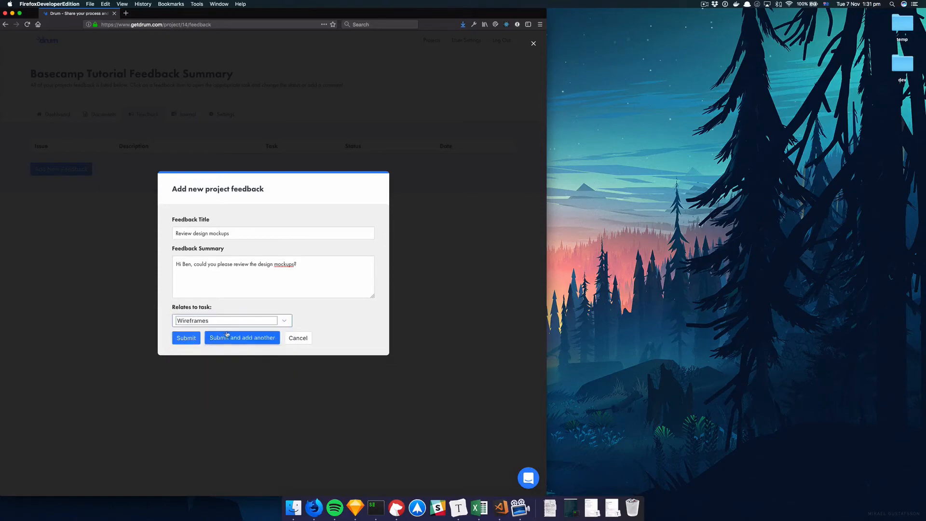
click(189, 339)
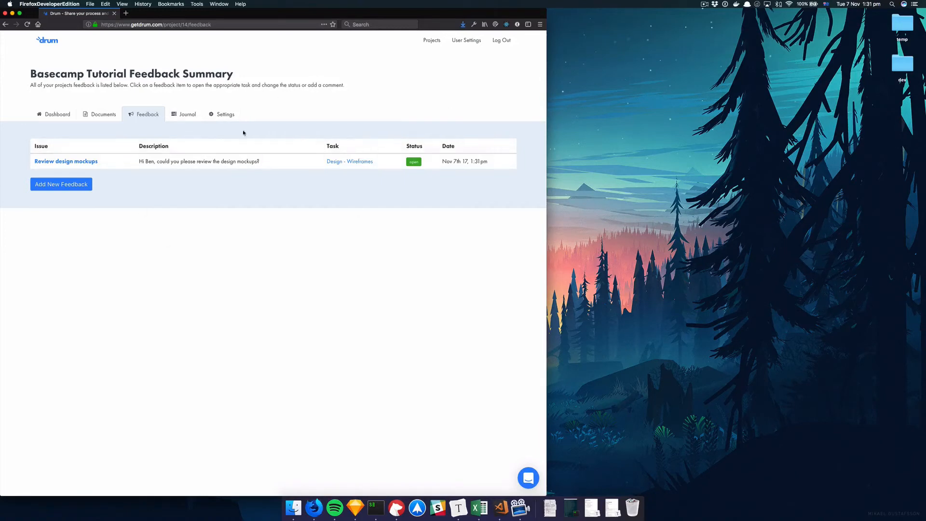
Comment "Thanks for reviewing! You're the best!" on the Review design mockups feedback item and mark it Actioned
click(74, 166)
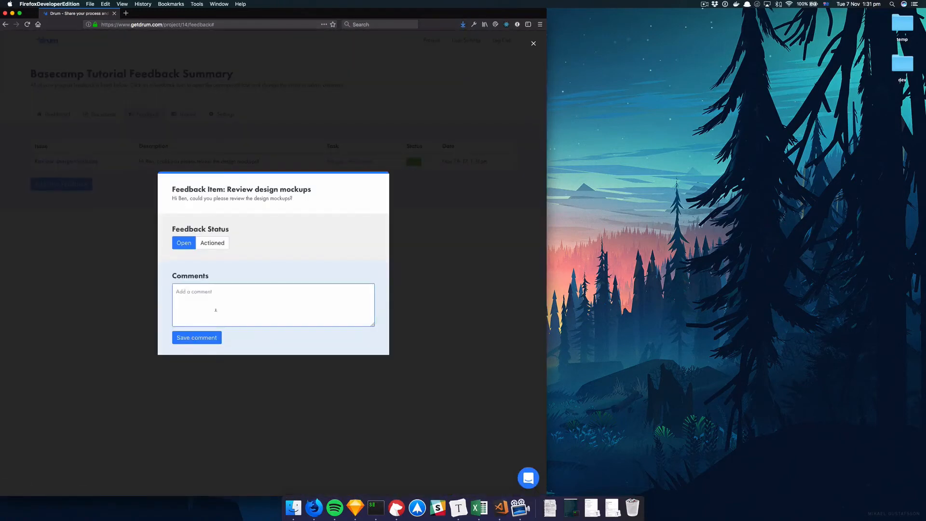
text(This i)
key(BackSpace)
key(BackSpace)
text(anks for reviewing! You're the best)
click(191, 340)
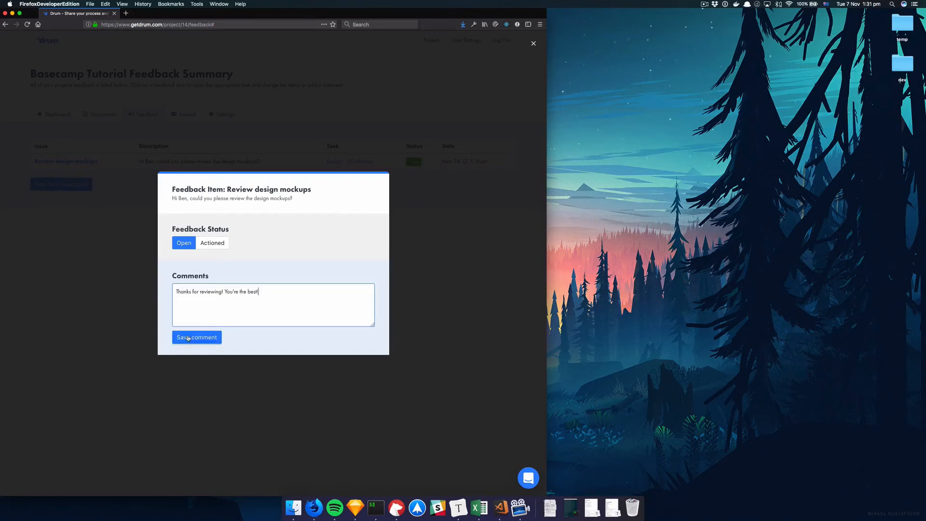
click(212, 232)
click(87, 244)
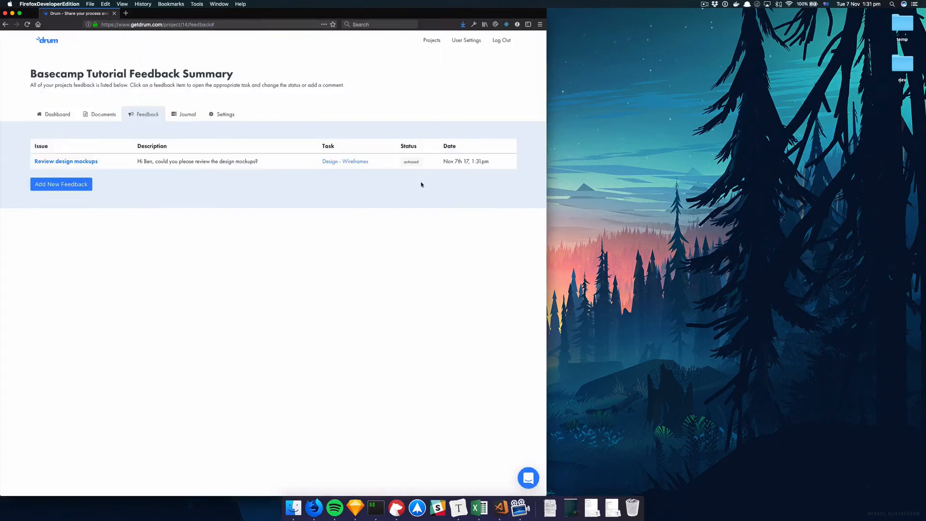
Reopen the Review design mockups feedback item to check its status and comments
click(71, 163)
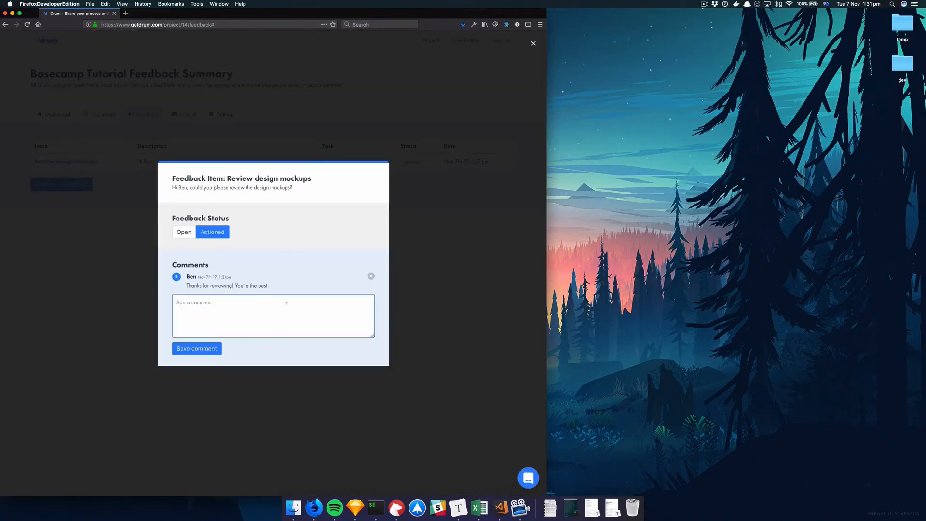
click(116, 290)
click(83, 163)
click(118, 259)
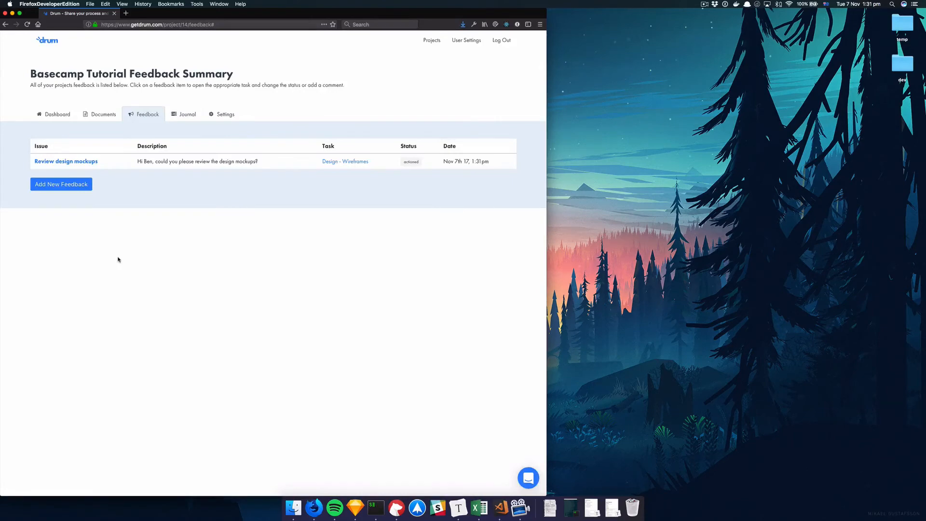
Post the comment "Please check out the scope of works!" on the Finalise and approve scope of works task
click(44, 115)
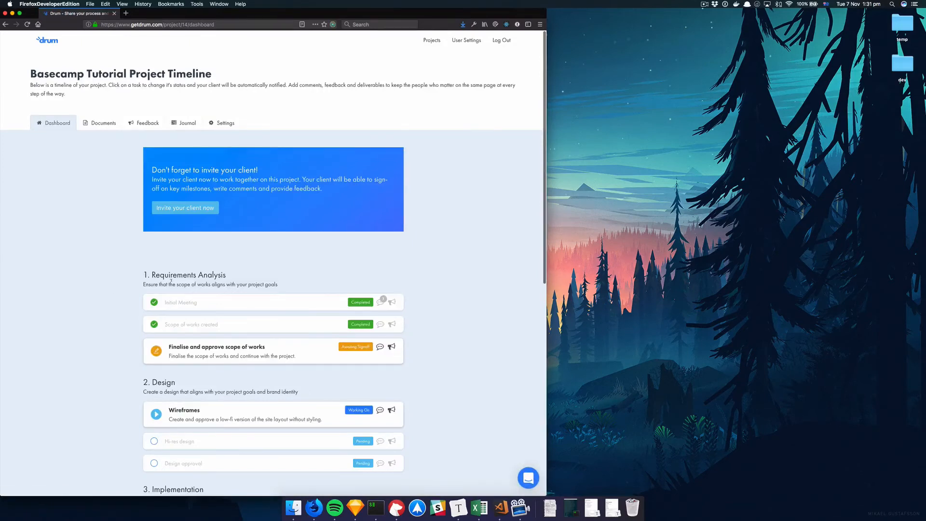
scroll(170, 280, down, 5)
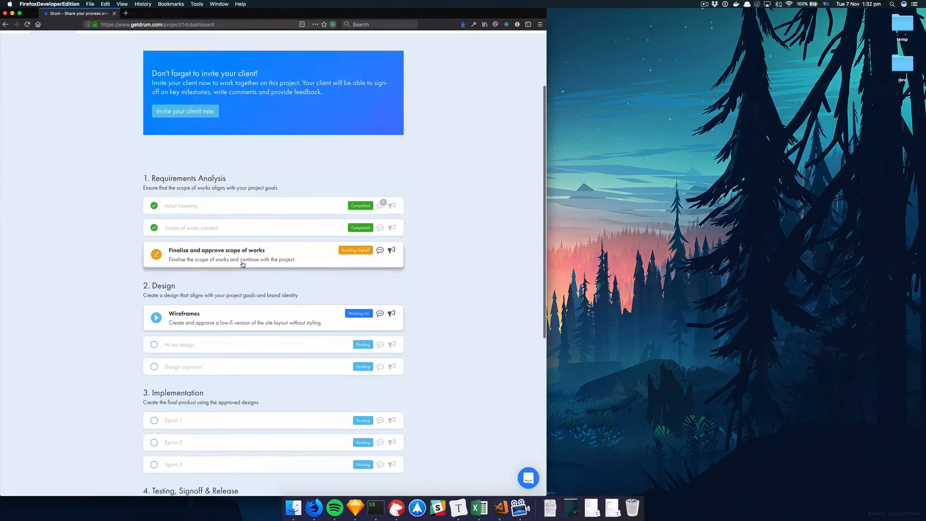
click(234, 264)
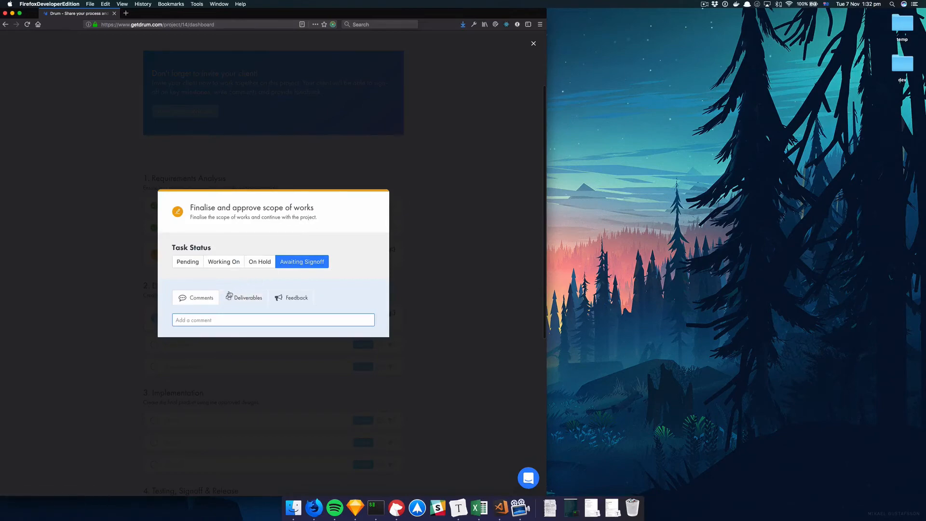
click(211, 319)
text(Please)
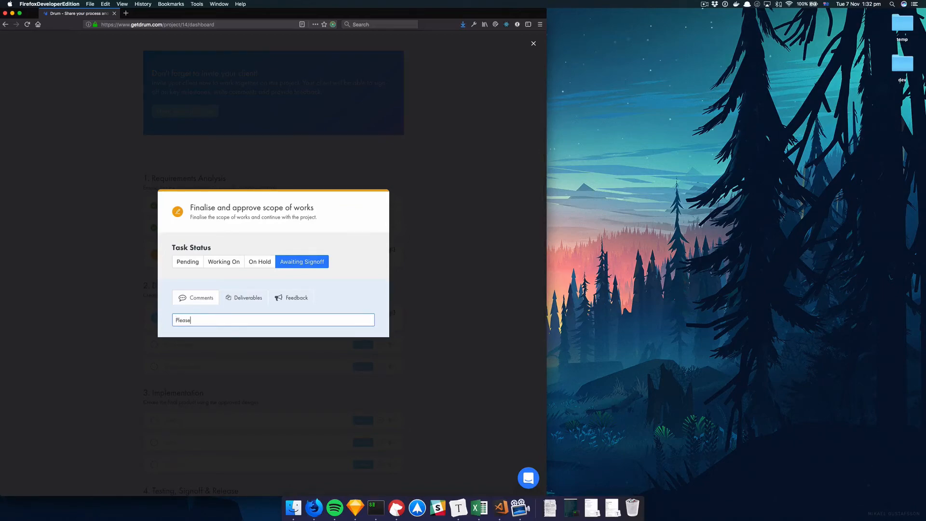
text( check out the scope of works !)
key(Return)
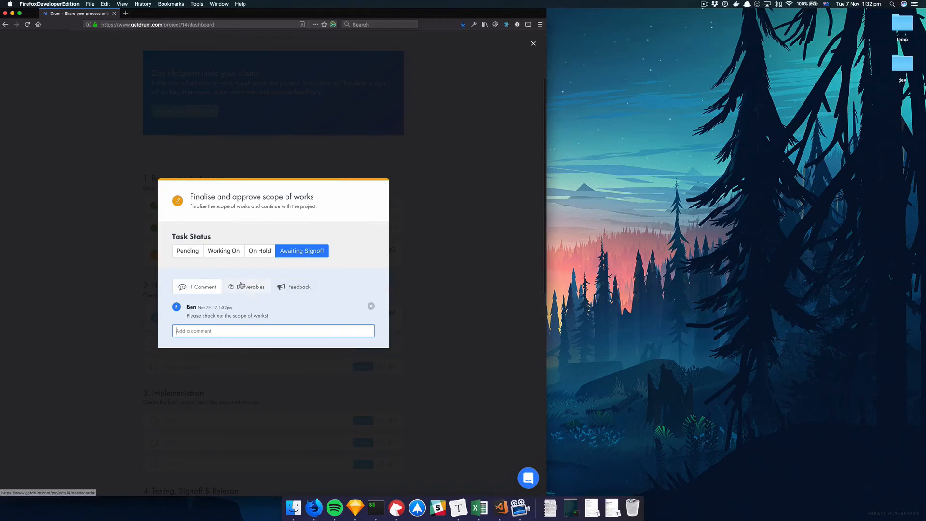
Upload drum_dash.png from the temp folder as a deliverable for this task and close it
click(241, 286)
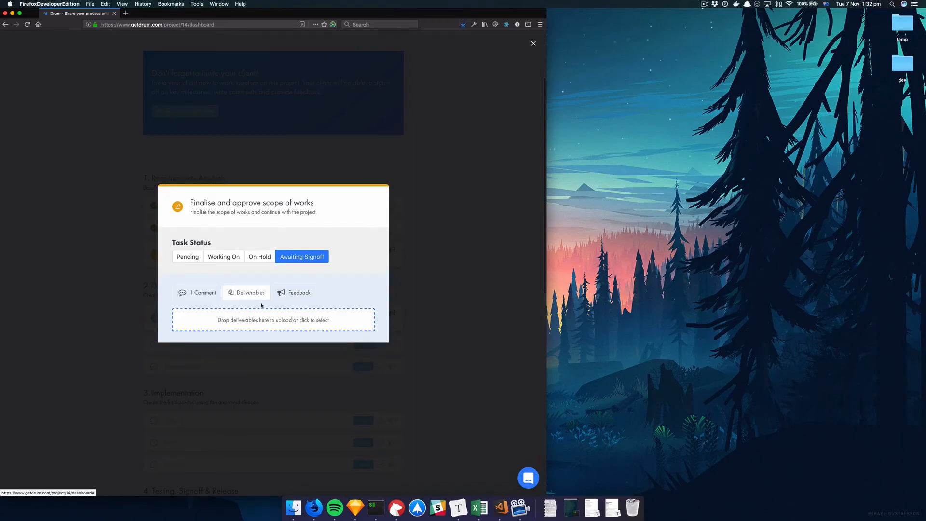
click(253, 318)
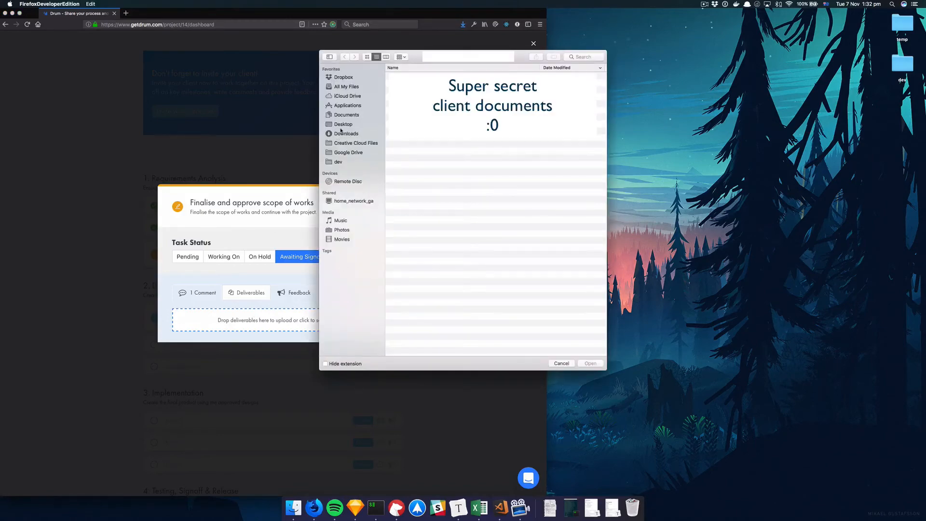
click(367, 127)
double_click(424, 75)
click(426, 92)
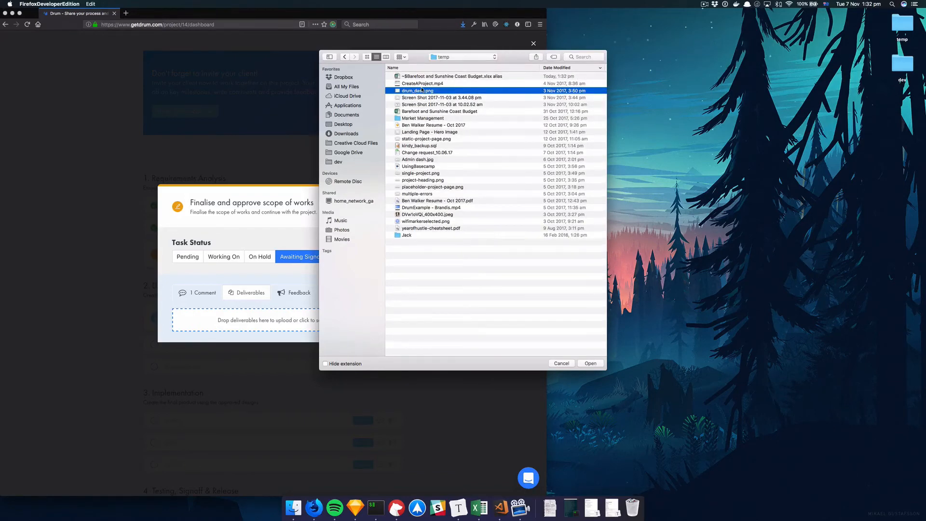
double_click(413, 92)
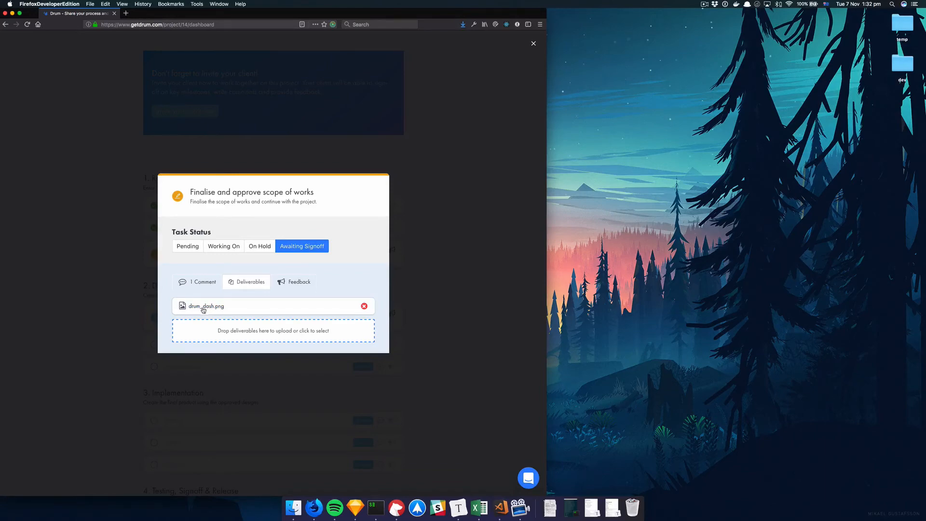
click(110, 316)
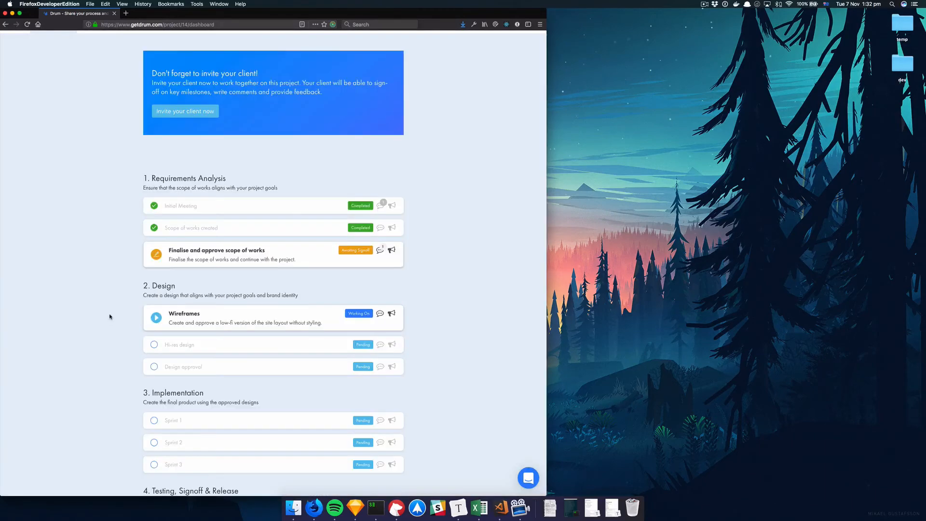
Open the project's Documents page
scroll(110, 317, up, 3)
click(94, 126)
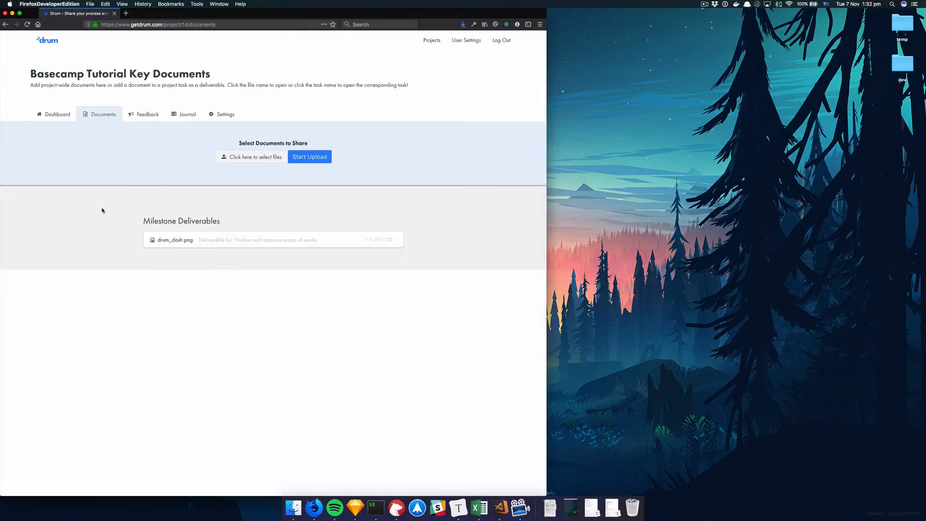
Open the task linked to the drum_dash.png deliverable from the documents list, then return to Documents
drag(144, 221, 225, 223)
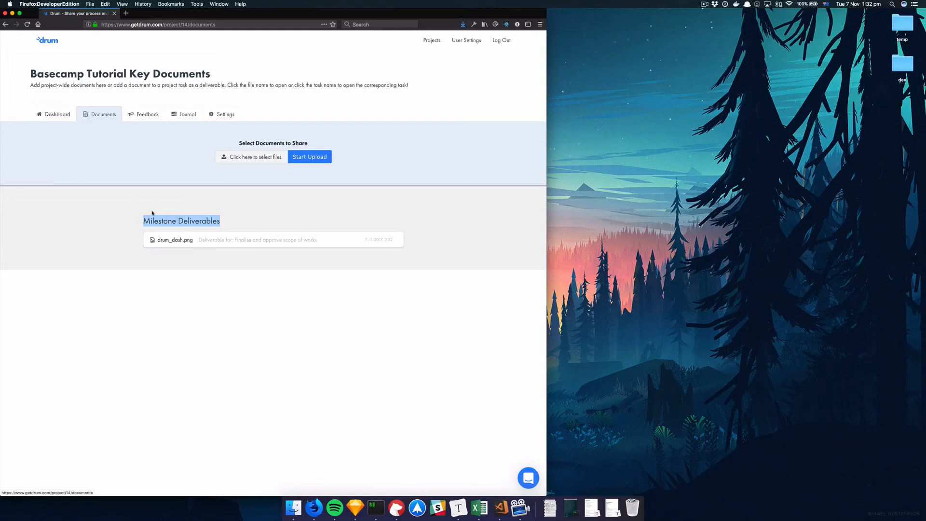
click(195, 230)
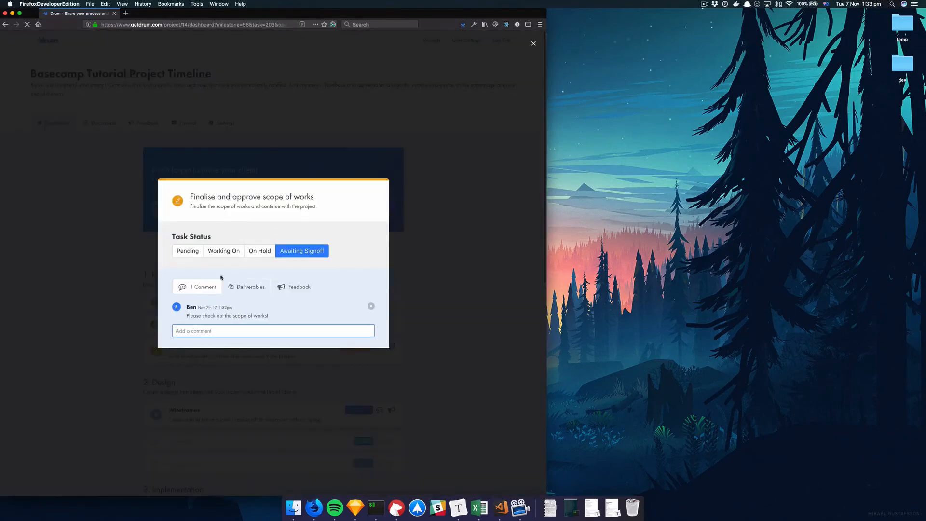
key(super+bracketleft)
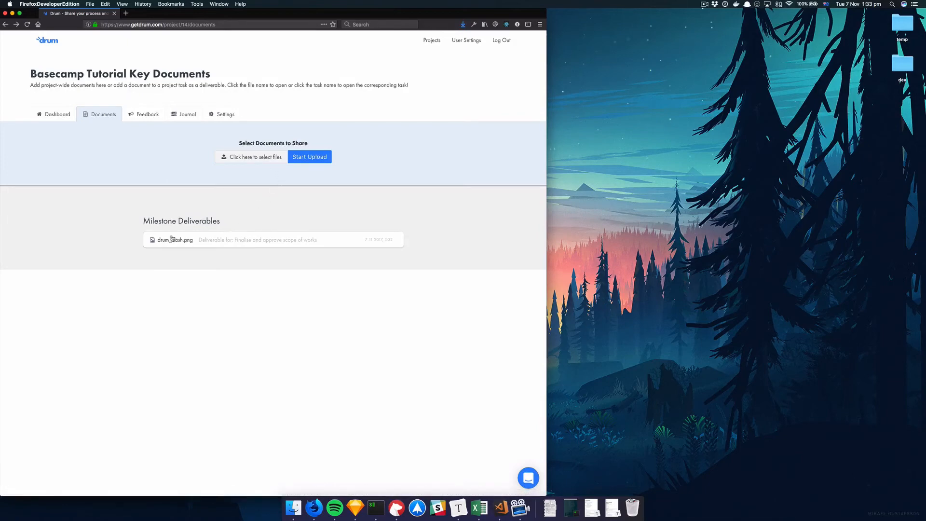
Upload Screen Shot 2017-11-03 at 3.44.08 pm.png from the temp folder as a project-wide document
drag(143, 220, 232, 223)
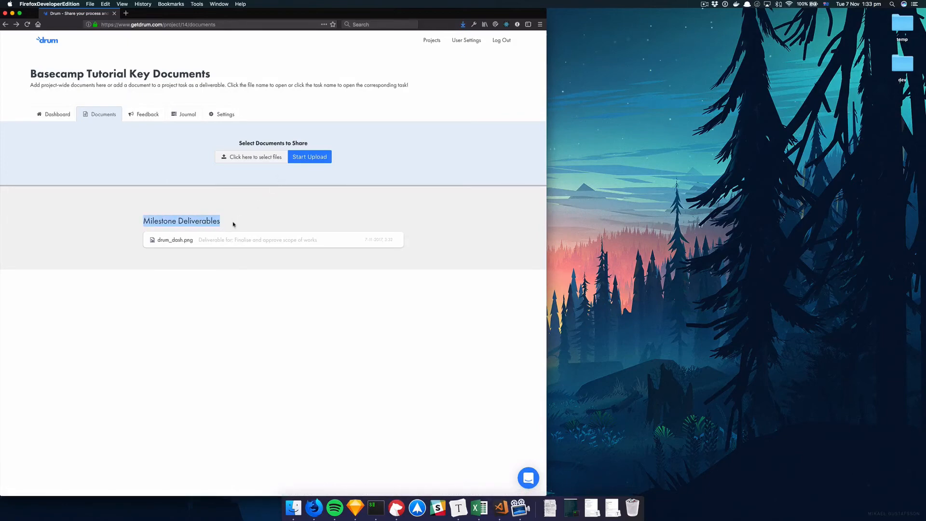
click(238, 216)
click(266, 161)
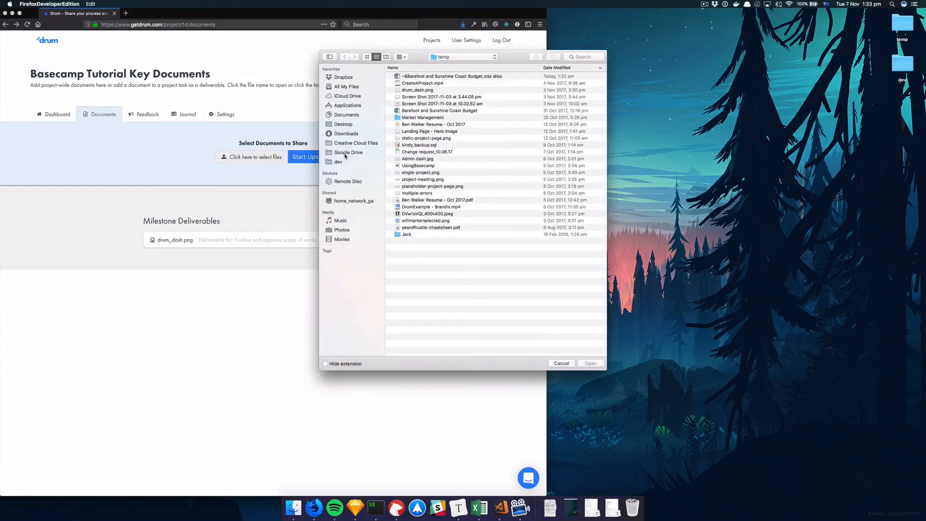
click(420, 97)
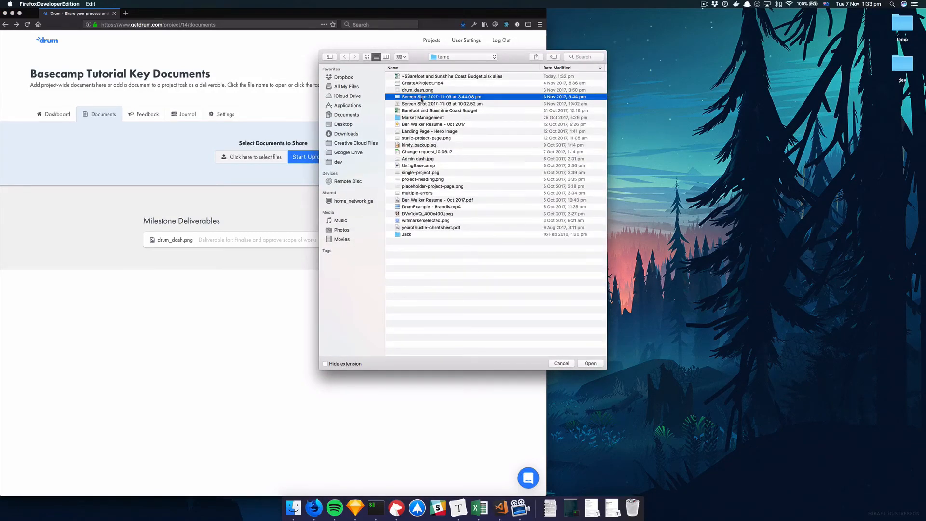
double_click(433, 99)
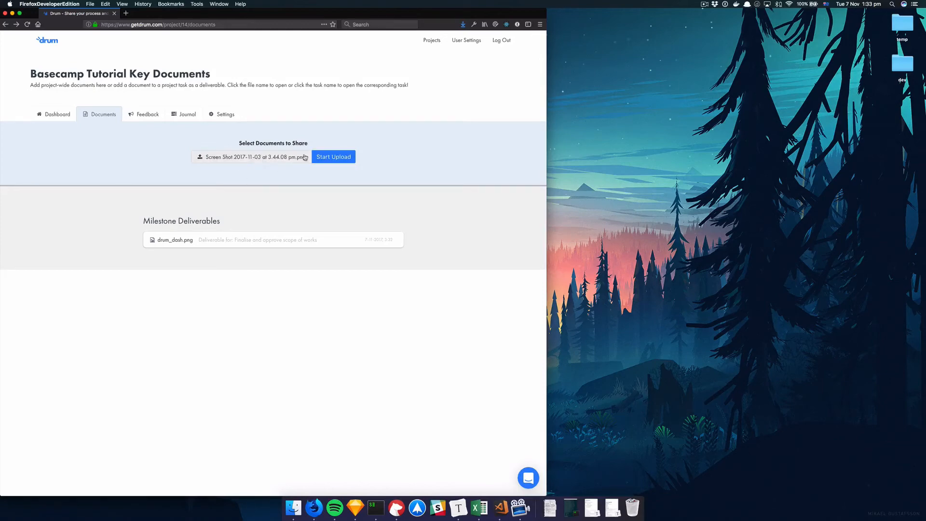
click(331, 156)
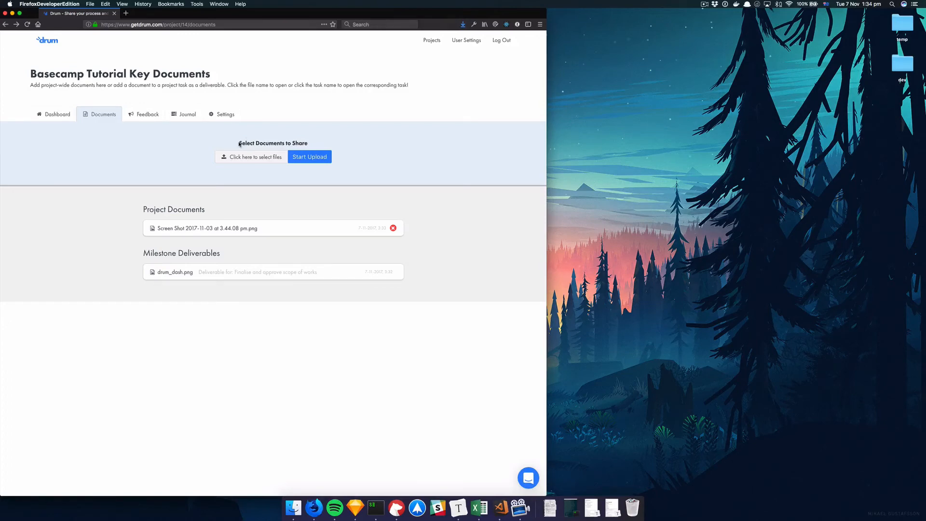
Browse the project settings, the user profile settings and the subscription payment details
click(231, 115)
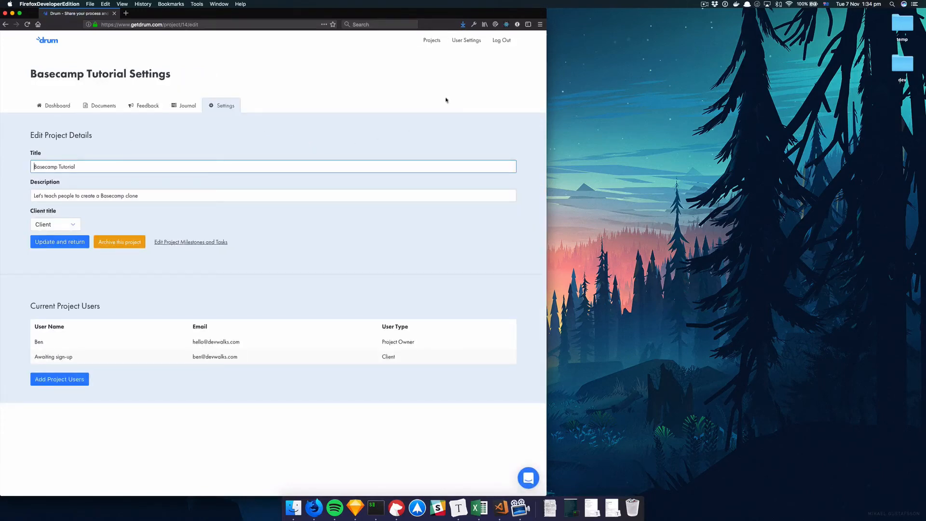
click(461, 40)
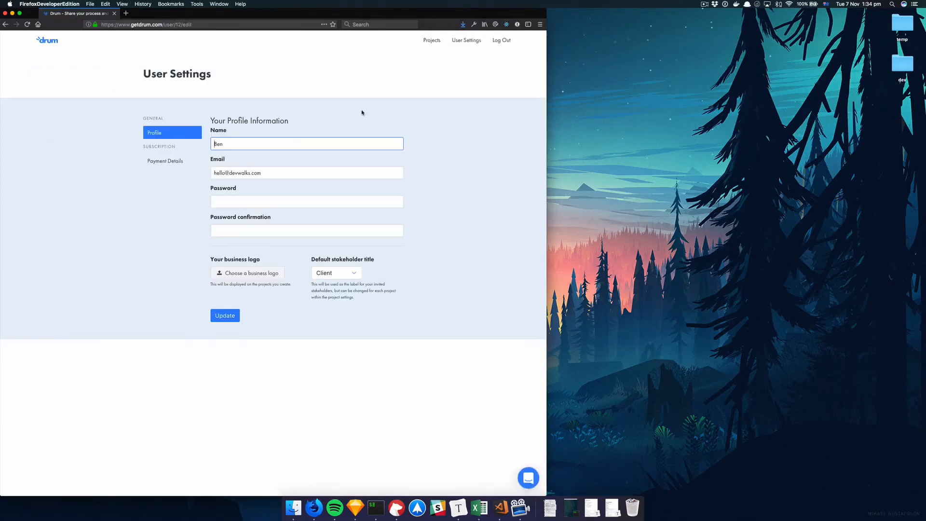
click(169, 166)
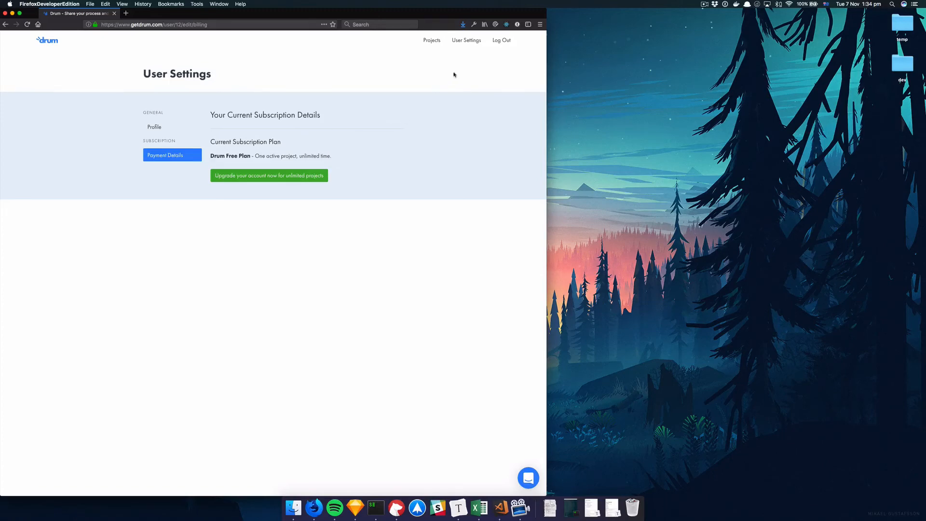
Open the Drum PRO upgrade billing form from the projects overview
click(432, 43)
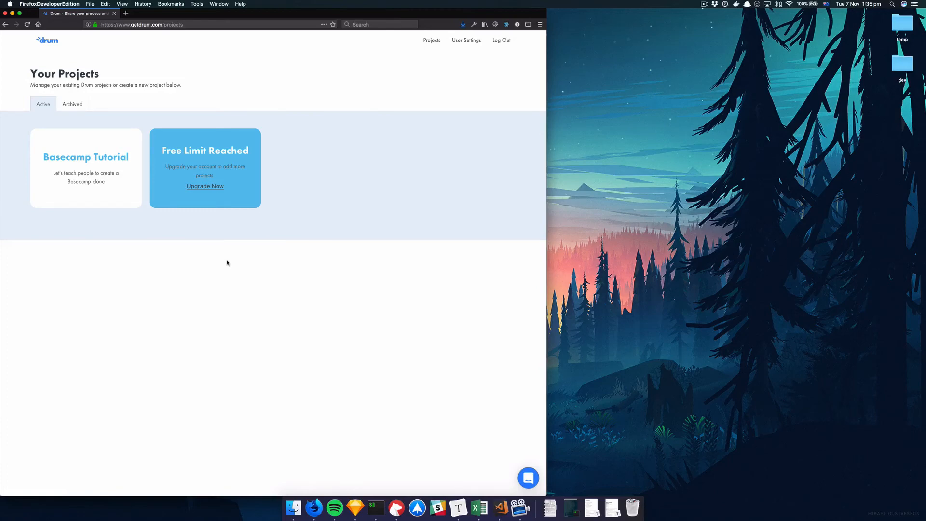
click(201, 188)
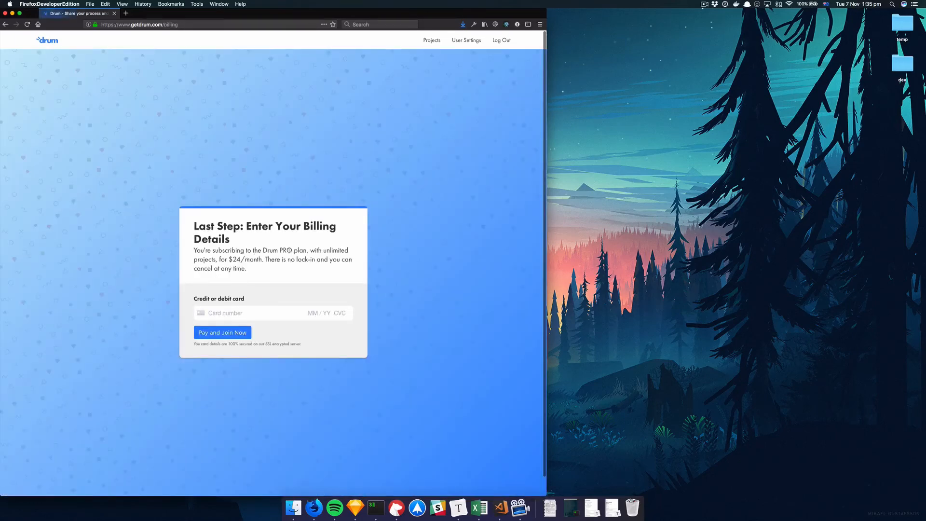
click(253, 312)
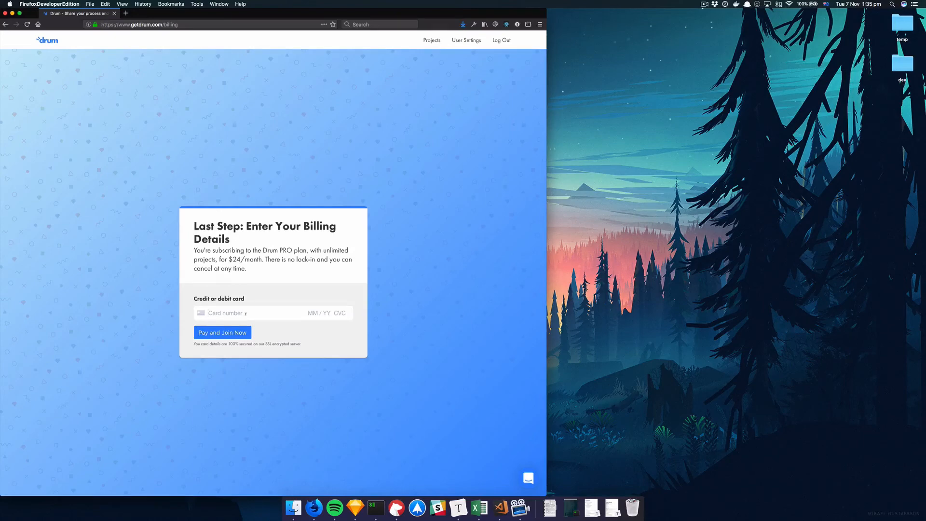
Fill in the card number, expiry date, CVC and ZIP fields of the billing form without paying
text(4242 4242 4242 4242 04)
key(BackSpace)
key(BackSpace)
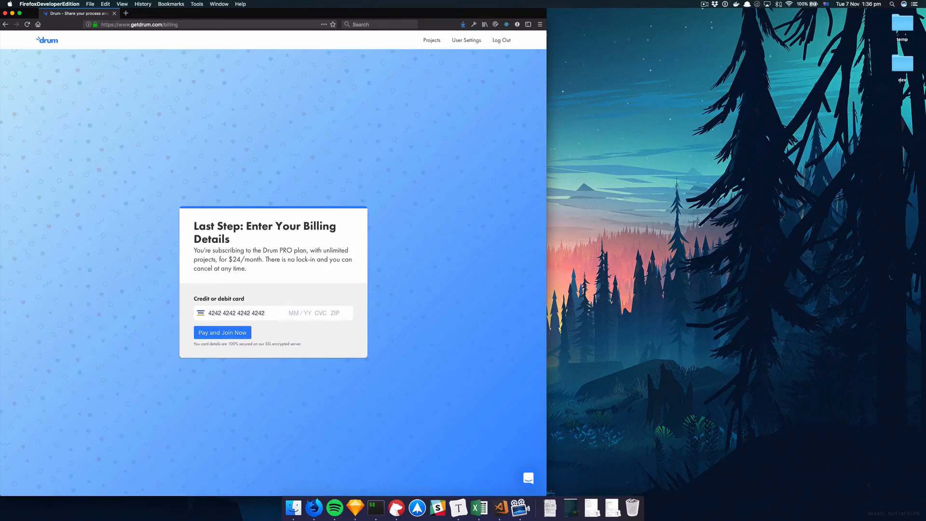
text(1112)
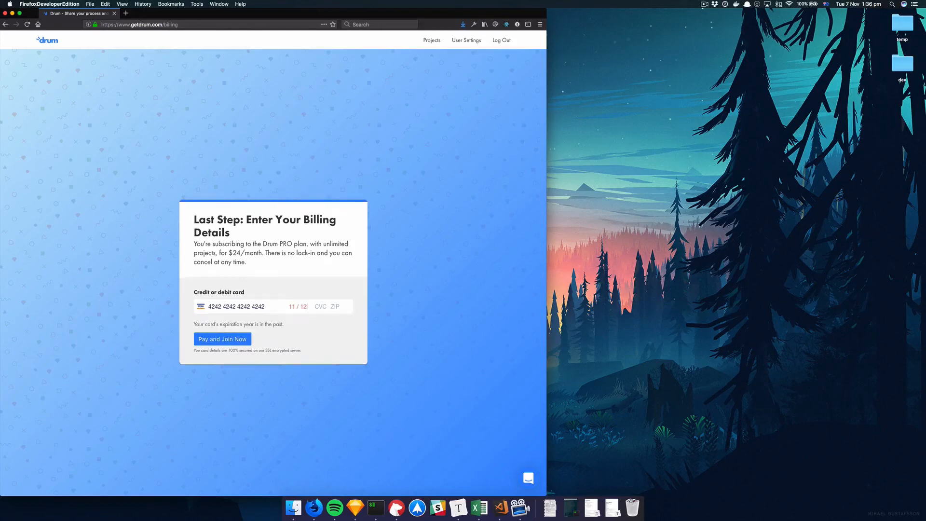
key(BackSpace)
text(9 )
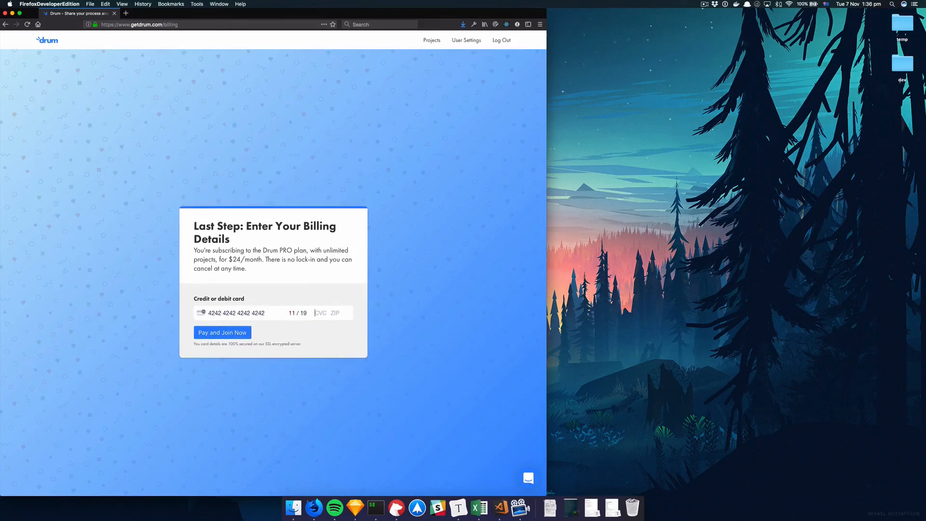
text(123 12344)
scroll(289, 261, down, 1)
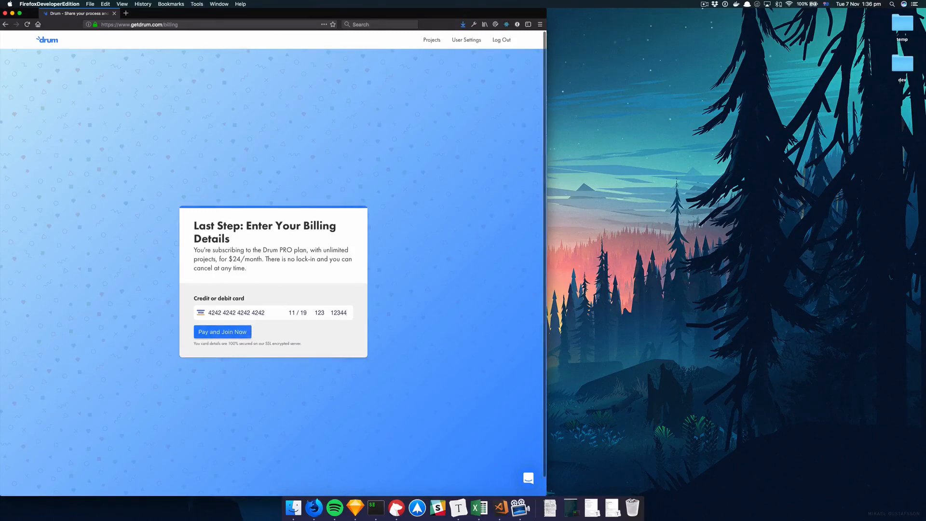
Return to the projects list, open Basecamp Tutorial's settings and archive the project
click(432, 48)
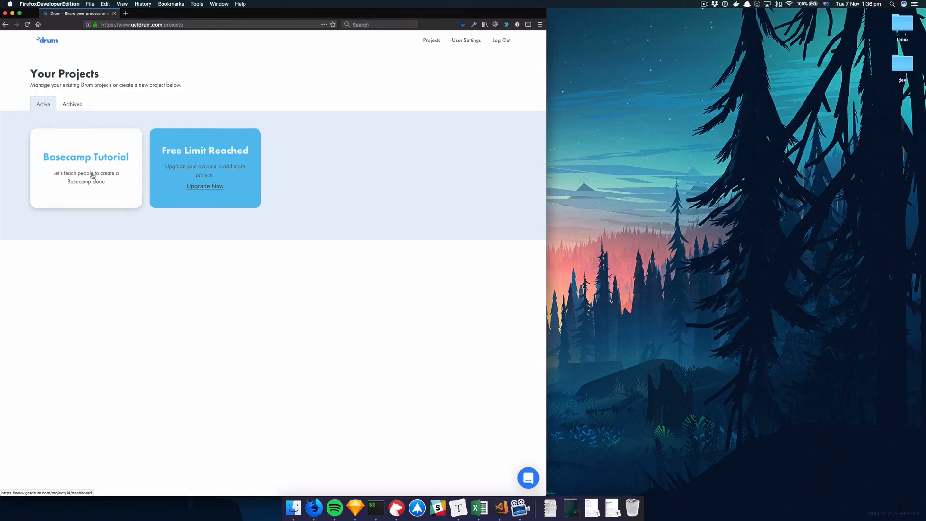
click(191, 141)
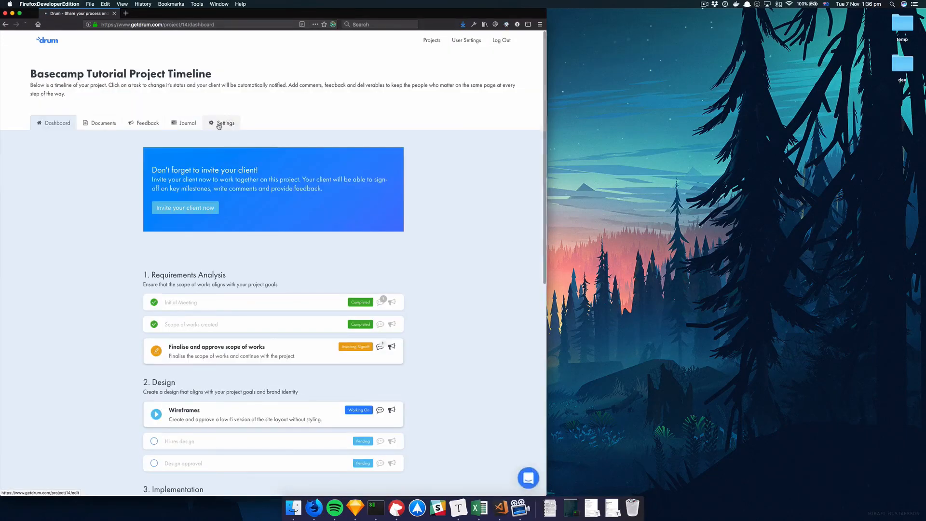
click(219, 124)
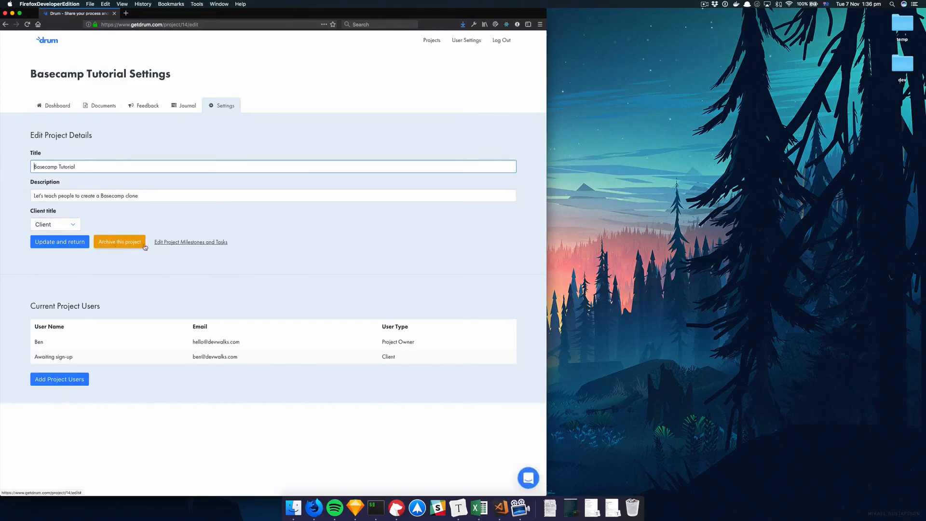
click(127, 245)
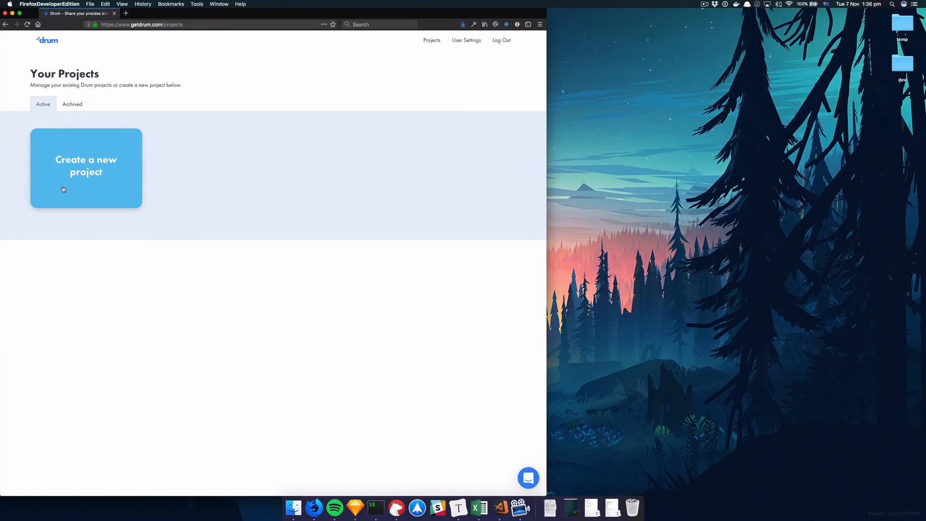
Open the archived Basecamp Tutorial project and view its Finalise and approve scope of works task
click(83, 177)
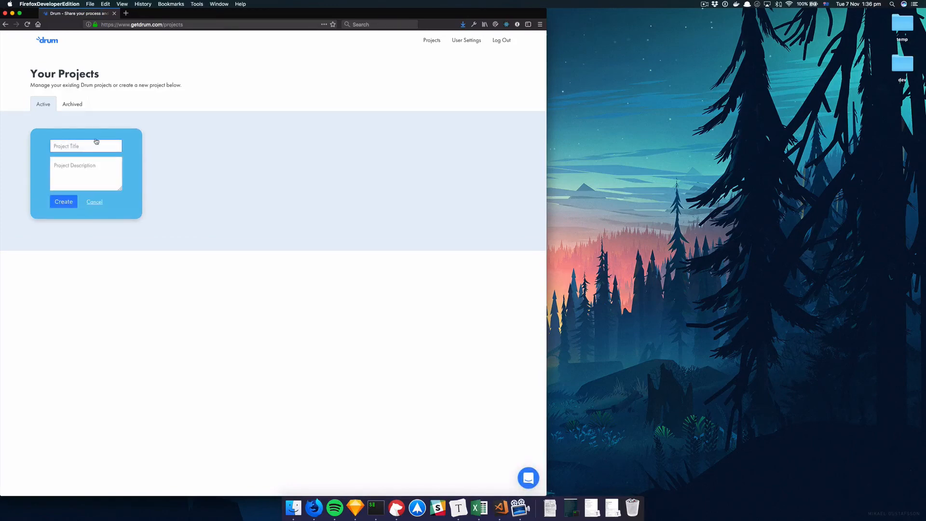
click(72, 104)
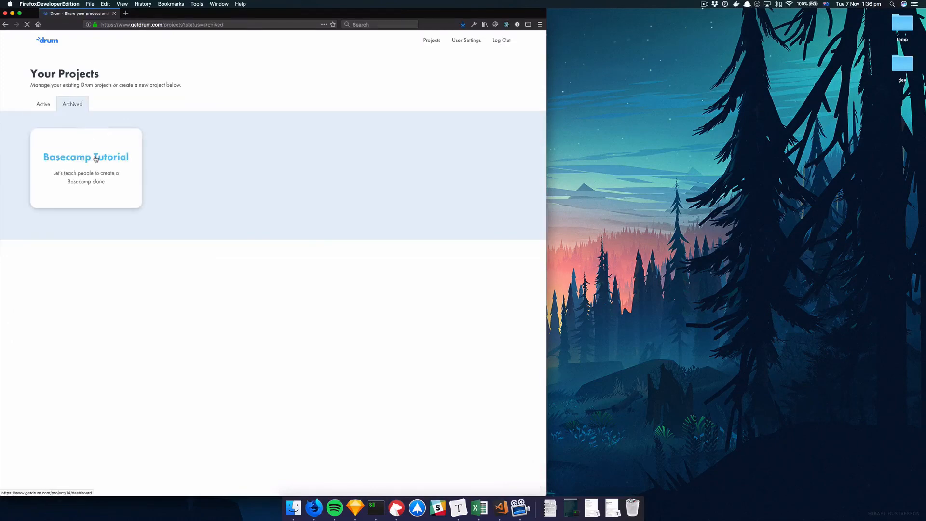
click(96, 159)
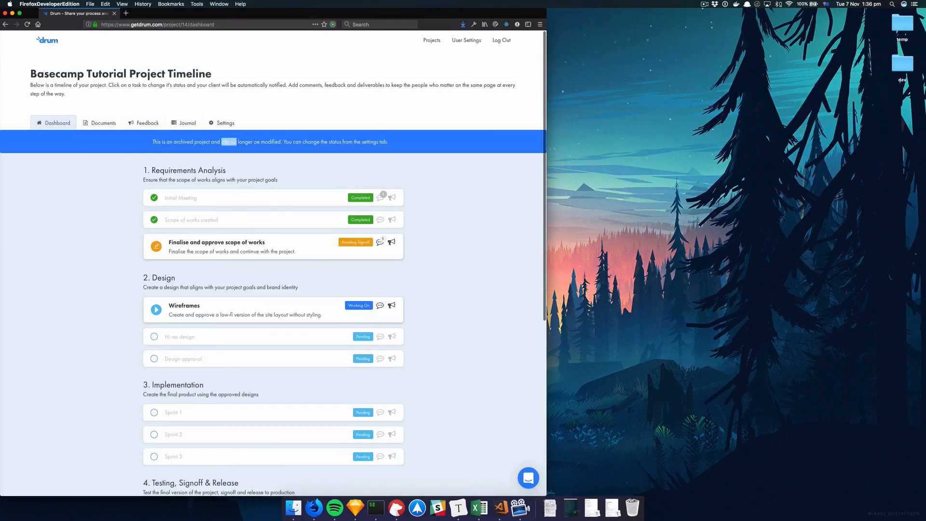
click(231, 244)
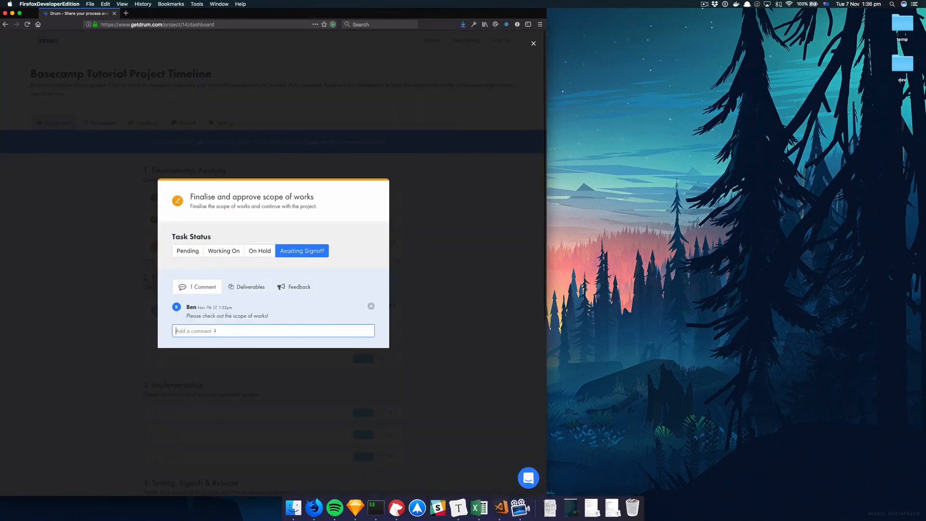
click(121, 331)
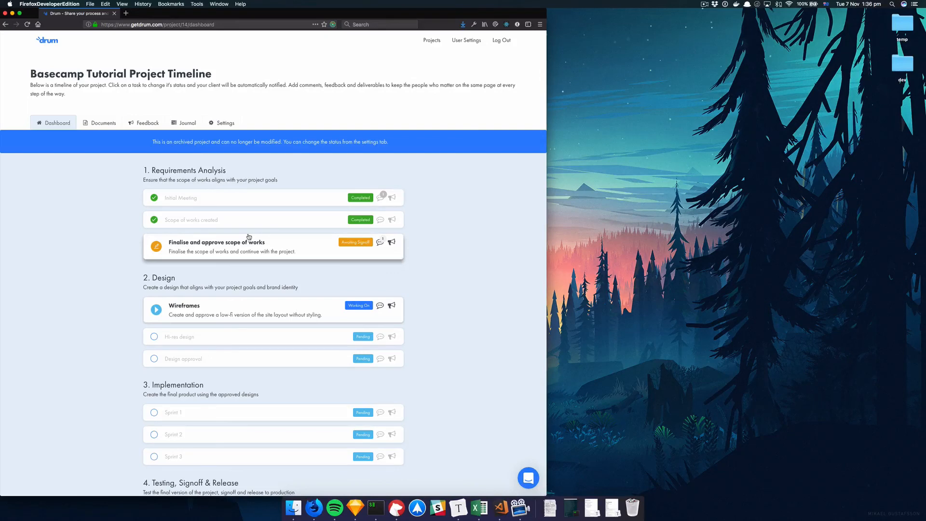
Open the project's Journal and scroll through its activity log
click(183, 123)
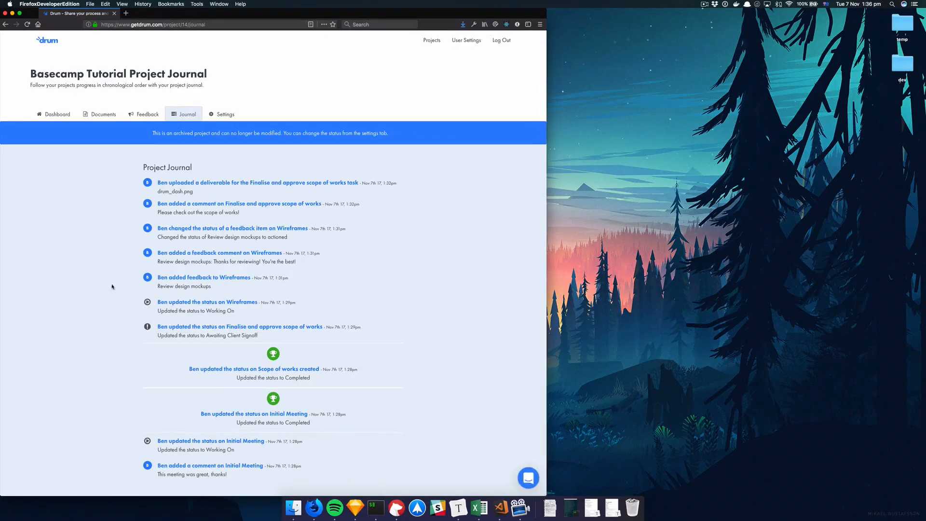
scroll(137, 340, down, 1)
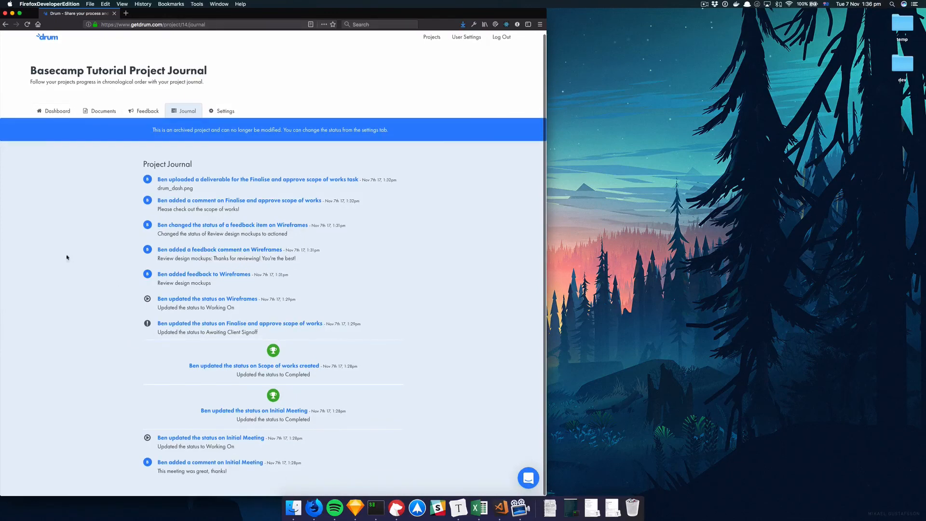